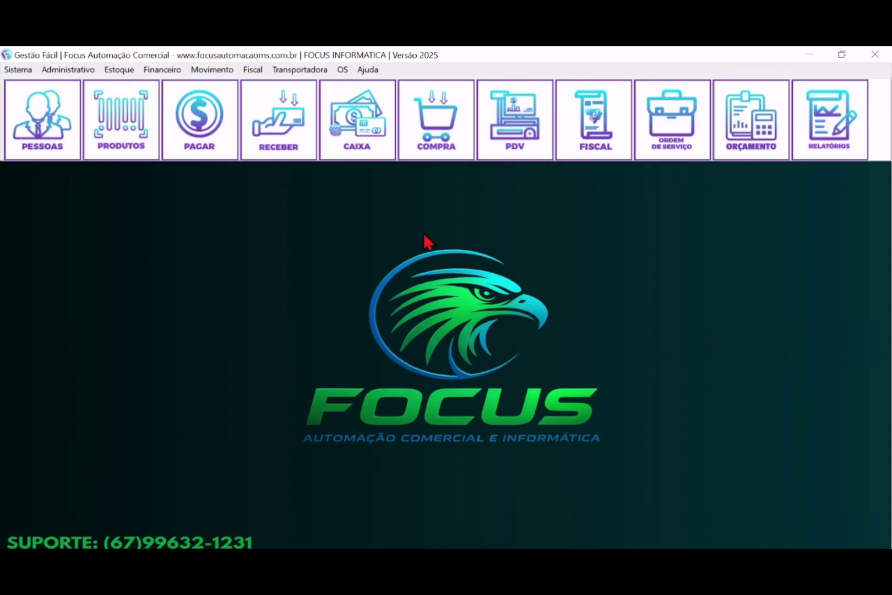
- Review the nine registered object types, such as NOTEBOOK and MONITOR, then close the Objetos register
{"action": "left_click", "coordinate": [675, 107]}
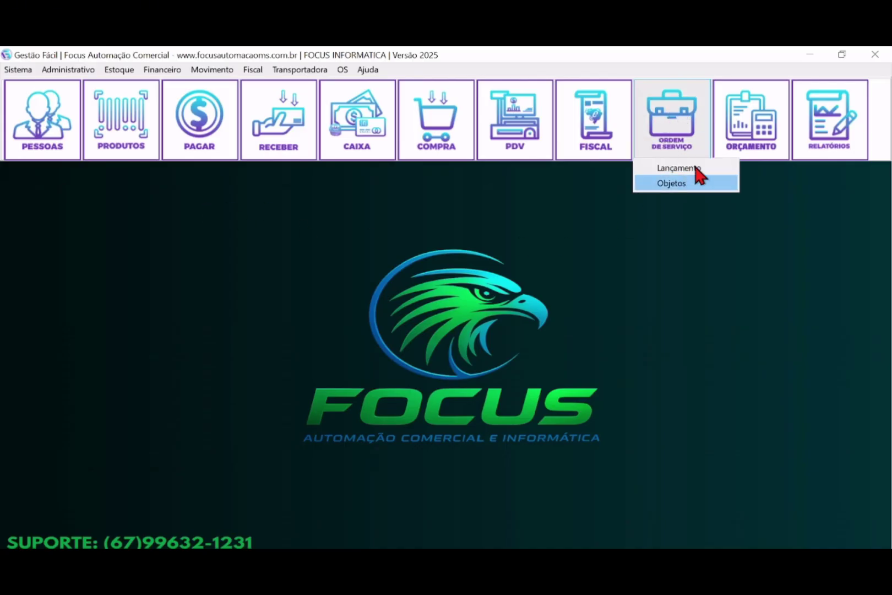
{"action": "left_click", "coordinate": [679, 185]}
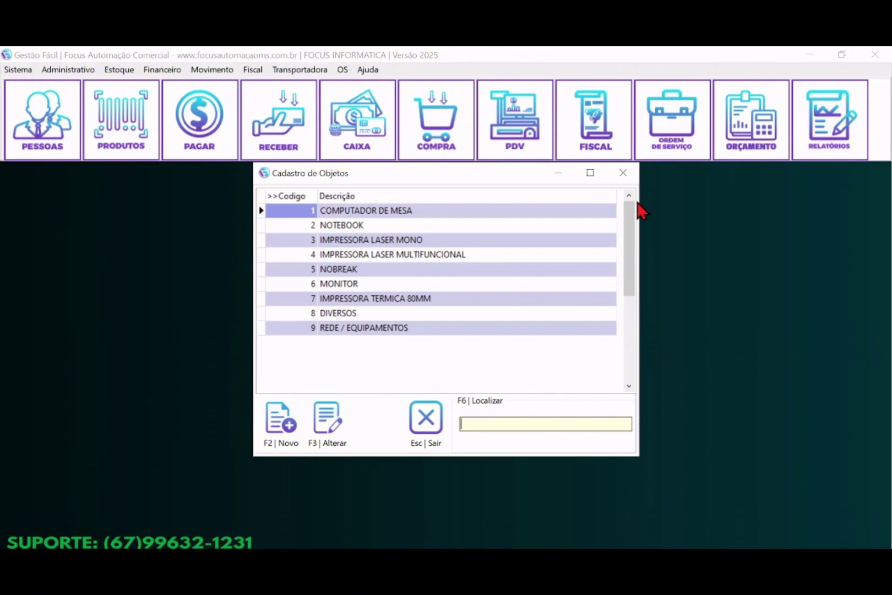
{"action": "left_click", "coordinate": [407, 222]}
{"action": "left_click", "coordinate": [367, 270]}
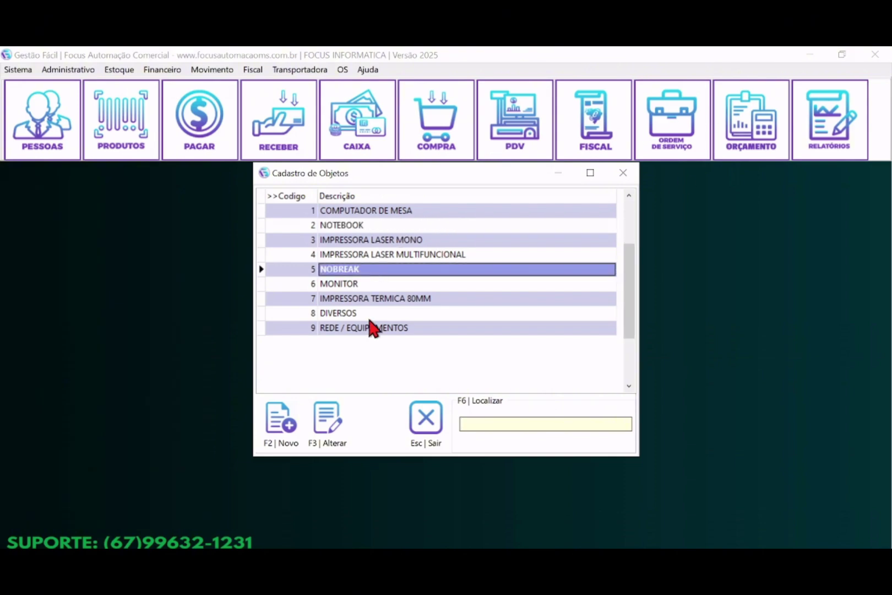
{"action": "left_click", "coordinate": [369, 314]}
{"action": "left_click", "coordinate": [422, 421]}
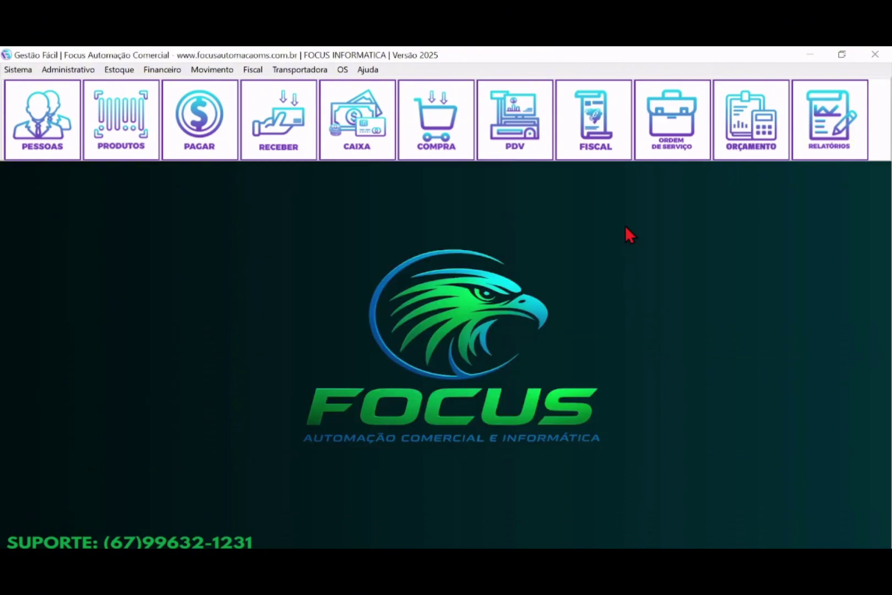
{"action": "left_click", "coordinate": [681, 140]}
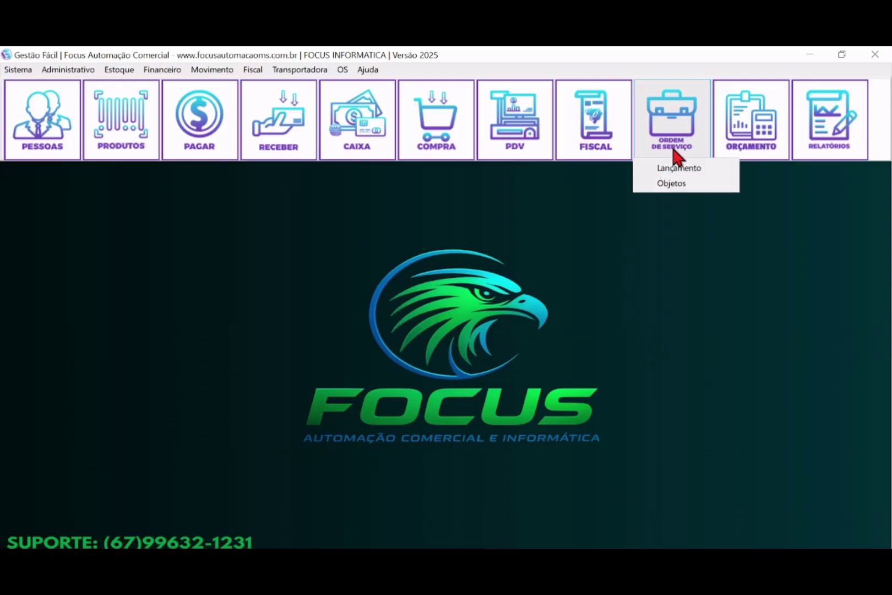
- Open the service orders list and view the open orders (up to 4000) and in-progress order 3996
{"action": "left_click", "coordinate": [669, 172]}
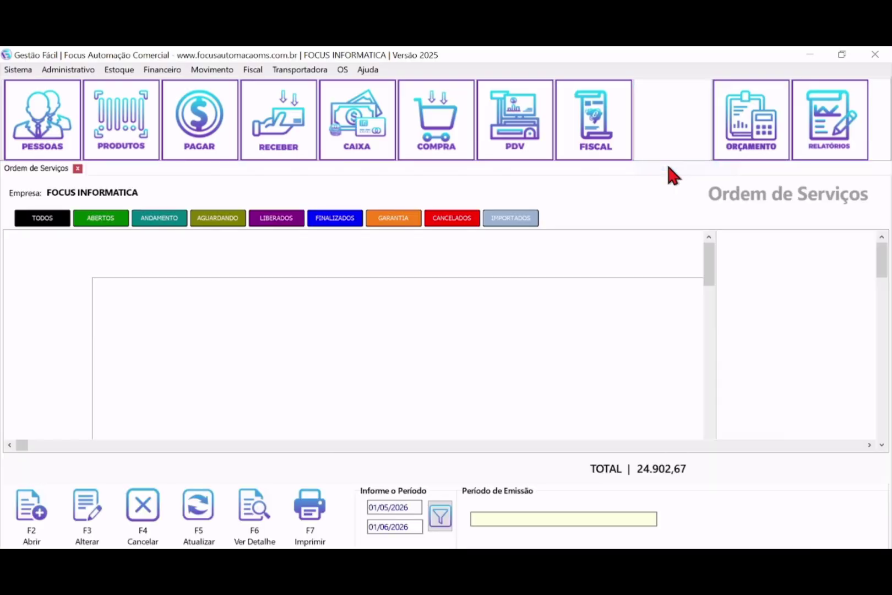
{"action": "left_click", "coordinate": [93, 219]}
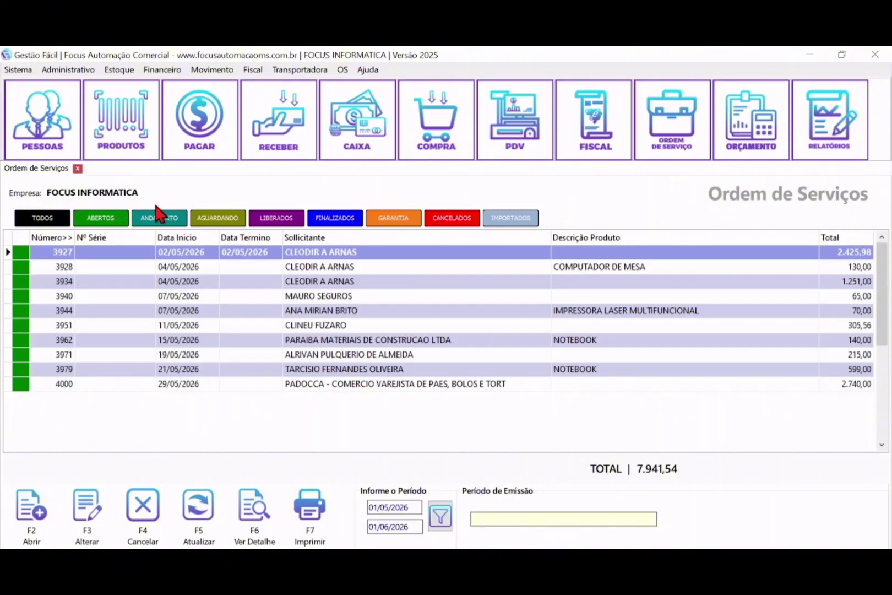
{"action": "left_click", "coordinate": [319, 383]}
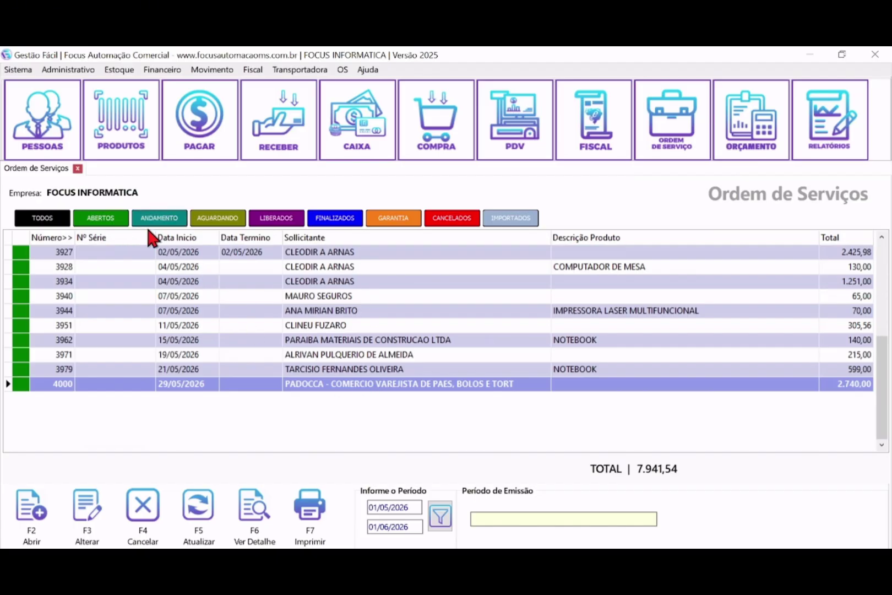
{"action": "left_click", "coordinate": [156, 217]}
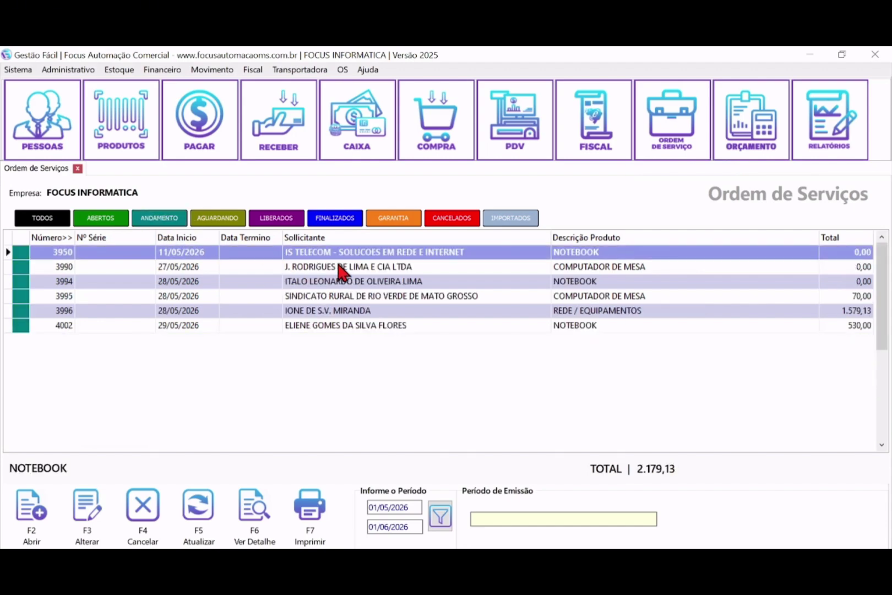
{"action": "left_click", "coordinate": [324, 312]}
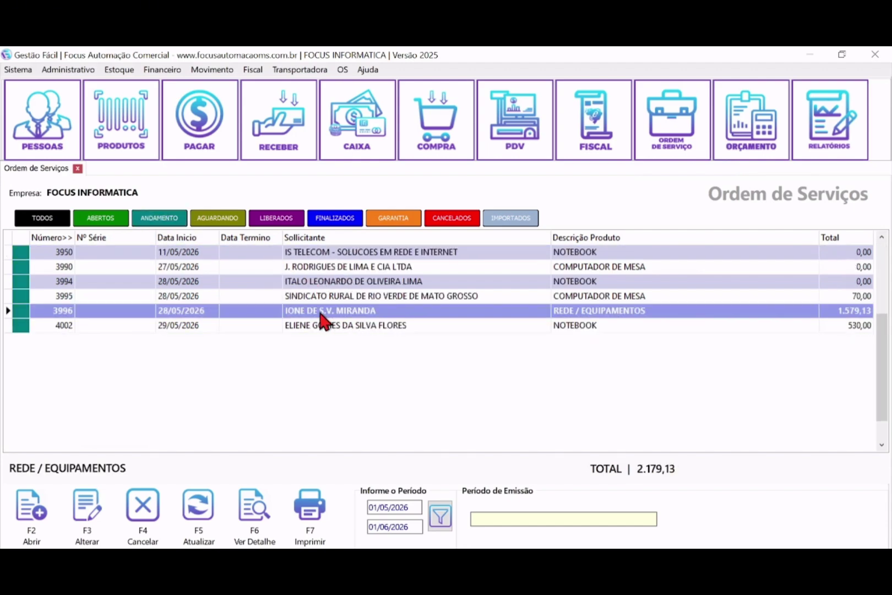
- Browse the awaiting, released, finalized, cancelled and imported orders, ending back on open orders totalling 7.941,54
{"action": "left_click", "coordinate": [212, 219]}
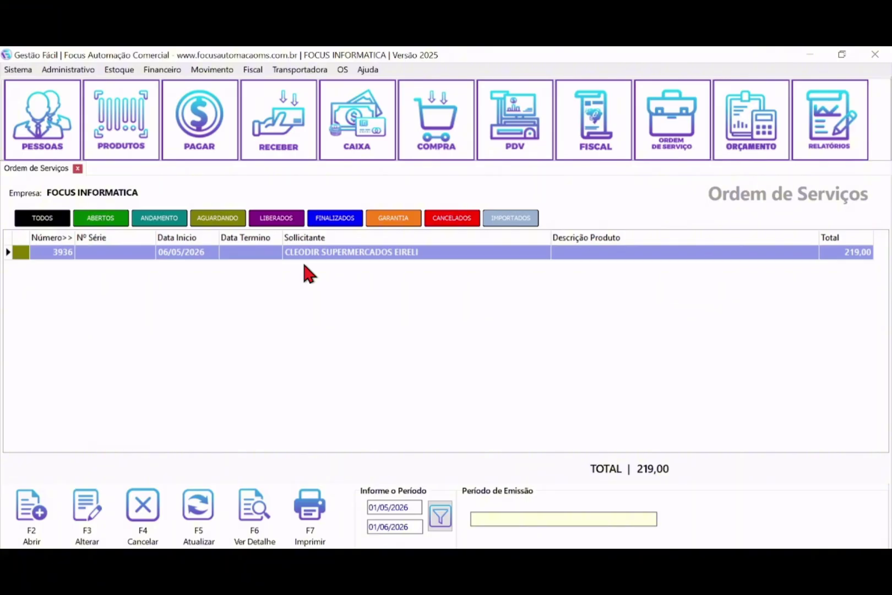
{"action": "left_click", "coordinate": [282, 222]}
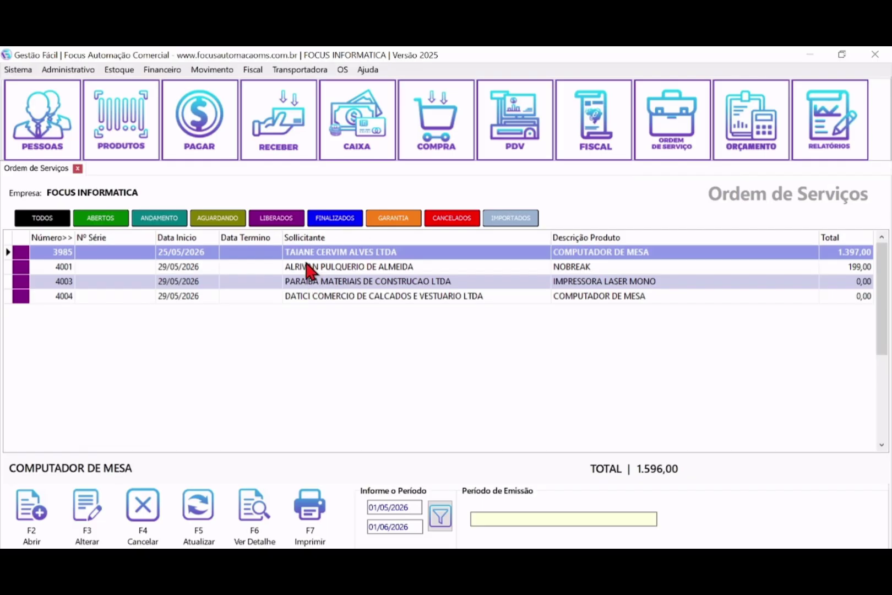
{"action": "left_click", "coordinate": [332, 221]}
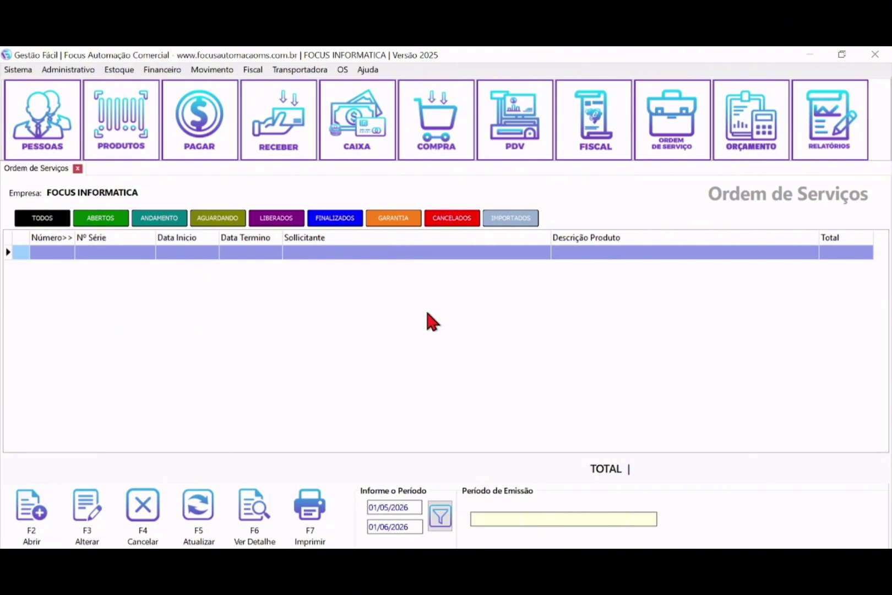
{"action": "left_click", "coordinate": [455, 223]}
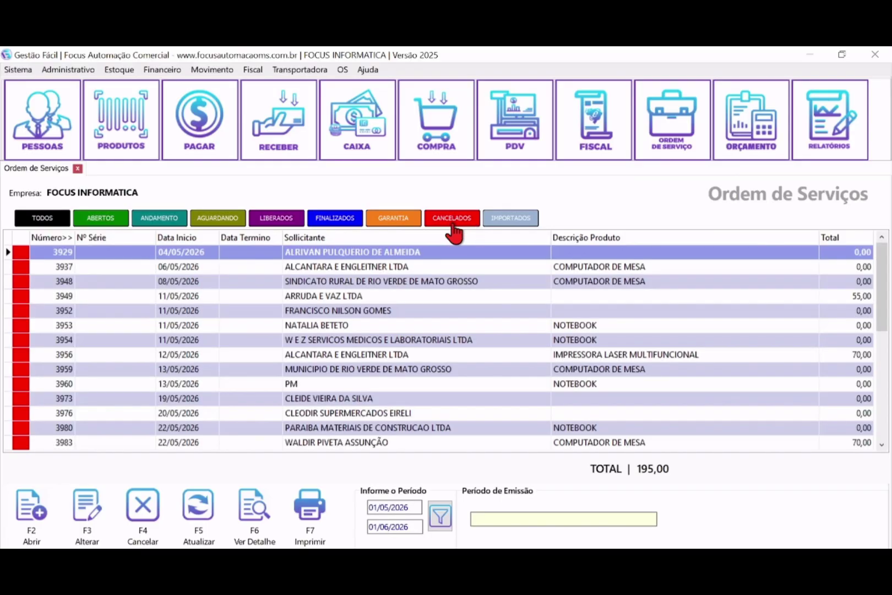
{"action": "left_click", "coordinate": [503, 223]}
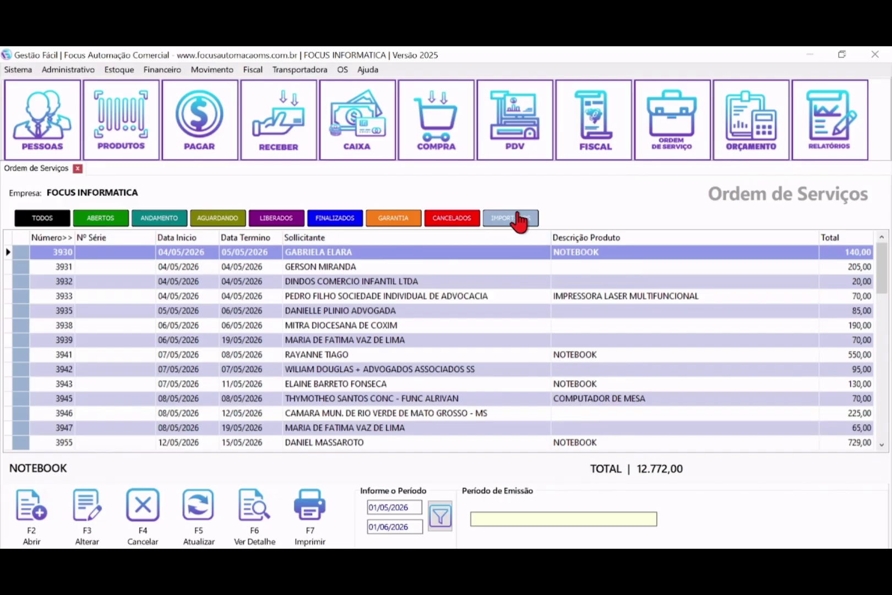
{"action": "left_click", "coordinate": [91, 218]}
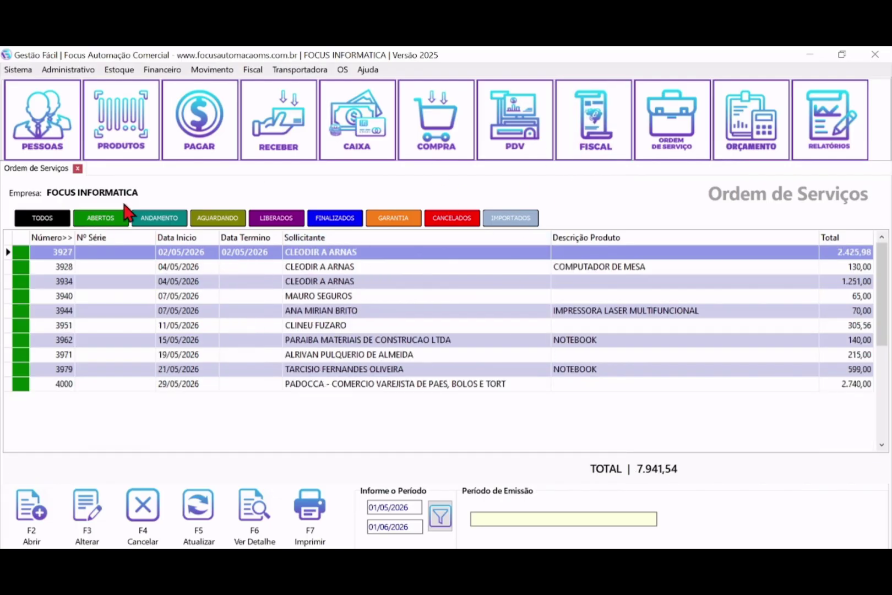
- Start new service order 4007 and assign its attendant
{"action": "left_click", "coordinate": [32, 518]}
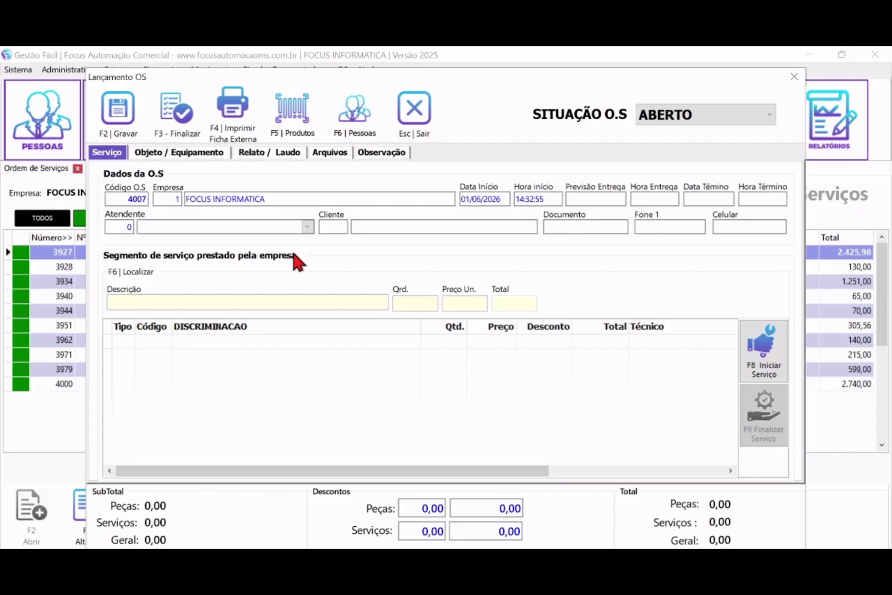
{"action": "left_click", "coordinate": [376, 226]}
{"action": "left_click", "coordinate": [220, 229]}
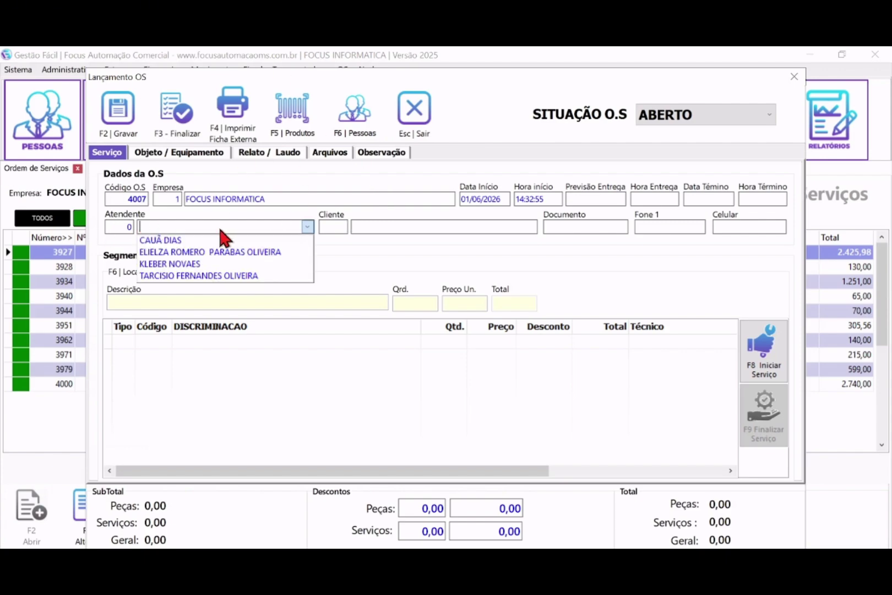
{"action": "left_click", "coordinate": [164, 215]}
{"action": "left_click", "coordinate": [181, 225]}
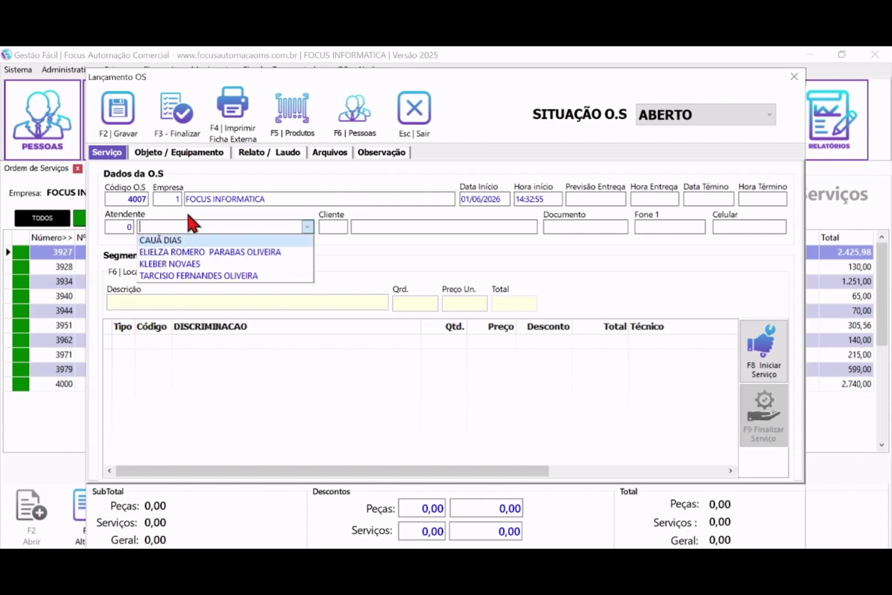
{"action": "left_click", "coordinate": [166, 275]}
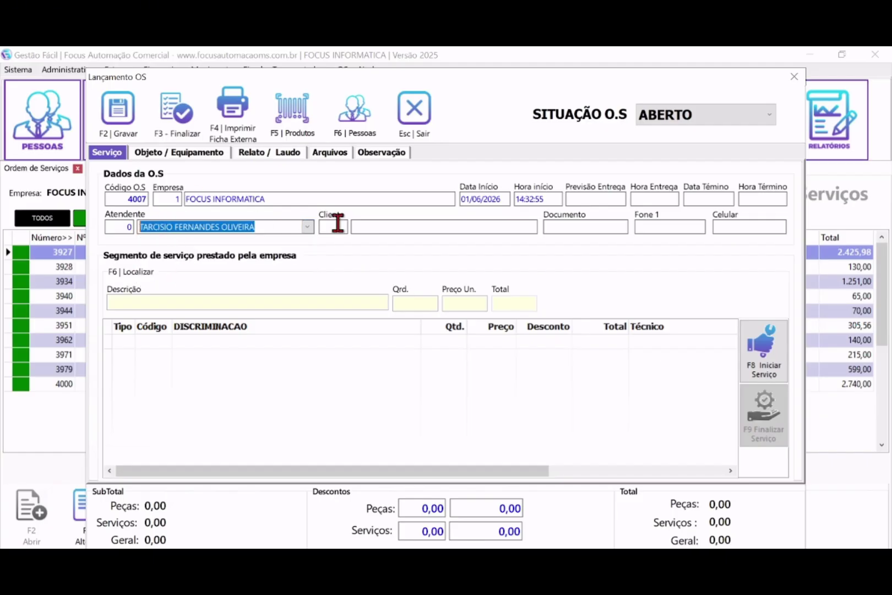
{"action": "left_click", "coordinate": [417, 224]}
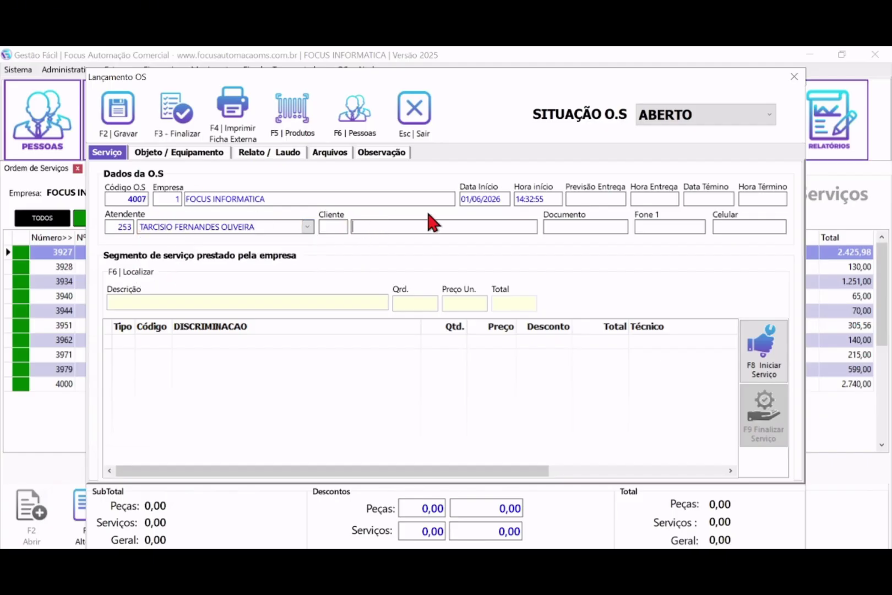
- Search the clients for the test customer's name, finding no match
{"action": "type", "text": "JOAO"}
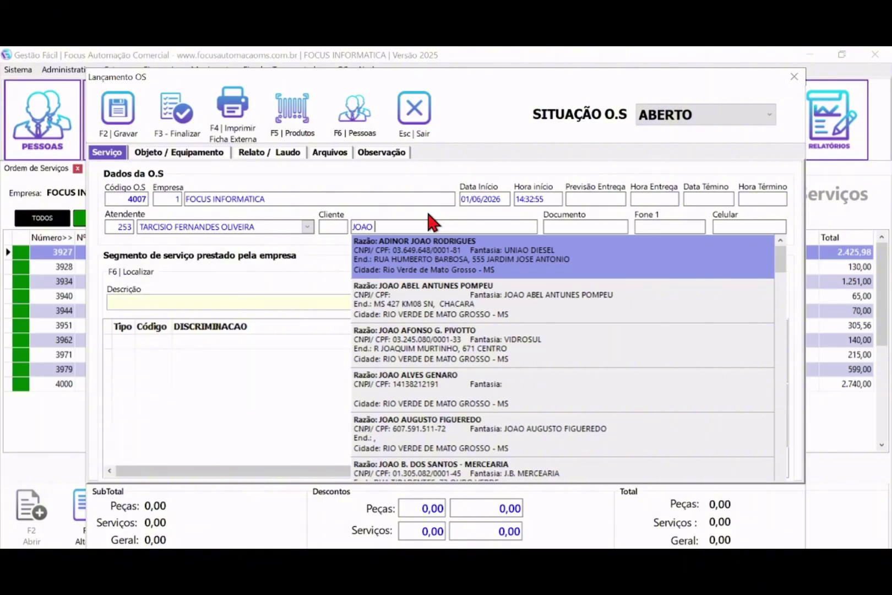
{"action": "type", "text": " TES"}
{"action": "key", "text": "BackSpace"}
{"action": "key", "text": "BackSpace"}
{"action": "key", "text": "BackSpace"}
{"action": "key", "text": "BackSpace"}
{"action": "key", "text": "BackSpace"}
{"action": "key", "text": "BackSpace"}
{"action": "key", "text": "BackSpace"}
{"action": "key", "text": "BackSpace"}
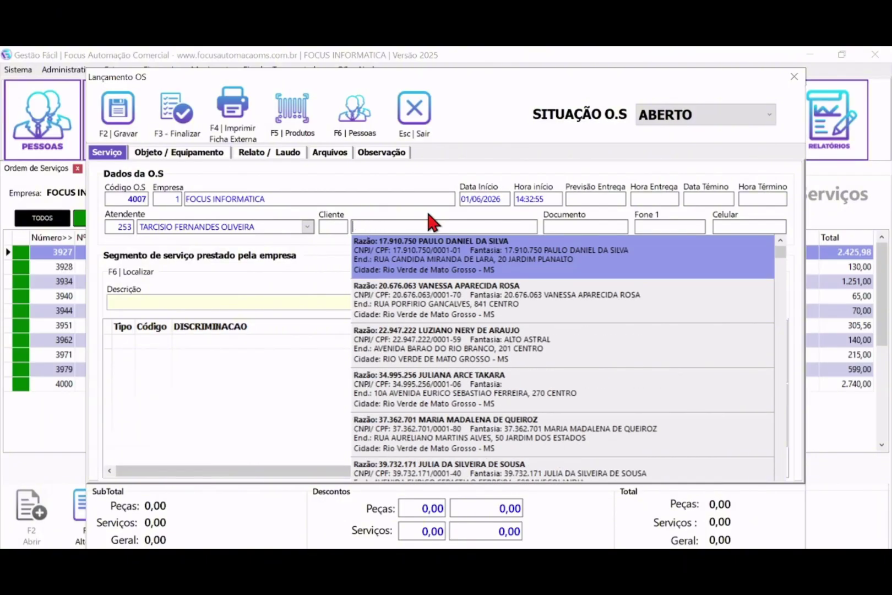
{"action": "type", "text": "TESTE"}
{"action": "key", "text": "BackSpace"}
{"action": "key", "text": "BackSpace"}
{"action": "key", "text": "BackSpace"}
{"action": "key", "text": "BackSpace"}
{"action": "key", "text": "BackSpace"}
- Register the test customer as a SIMPLIFICADO person with city RIO VERDE DE MATO GROSSO (MS)
{"action": "left_click", "coordinate": [355, 117]}
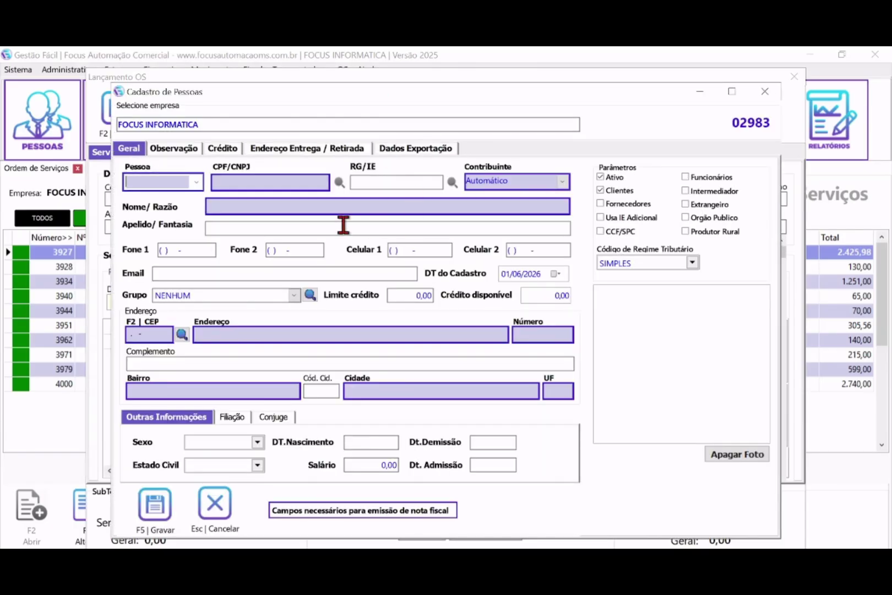
{"action": "left_click", "coordinate": [196, 181]}
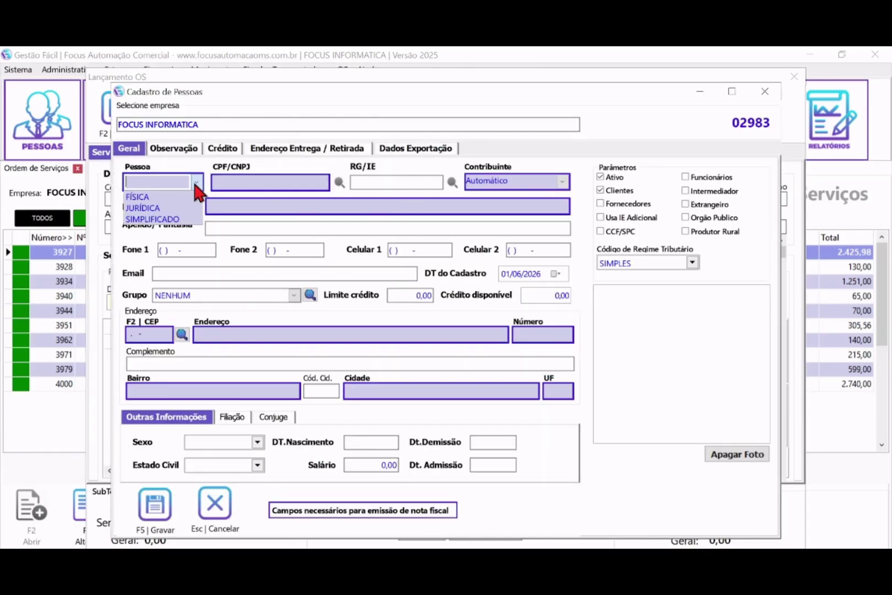
{"action": "left_click", "coordinate": [152, 219]}
{"action": "left_click", "coordinate": [239, 203]}
{"action": "type", "text": "JOAO TESTE"}
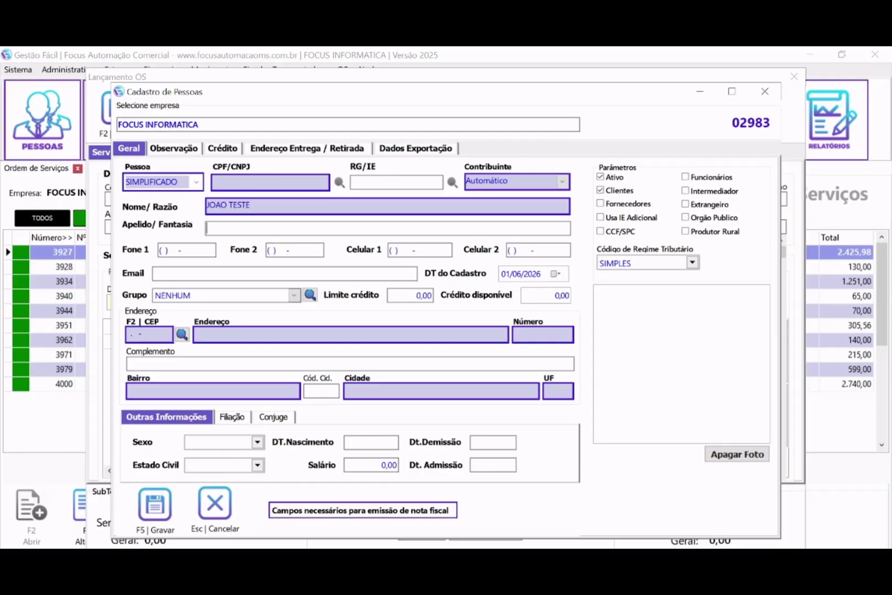
{"action": "key", "text": "Return"}
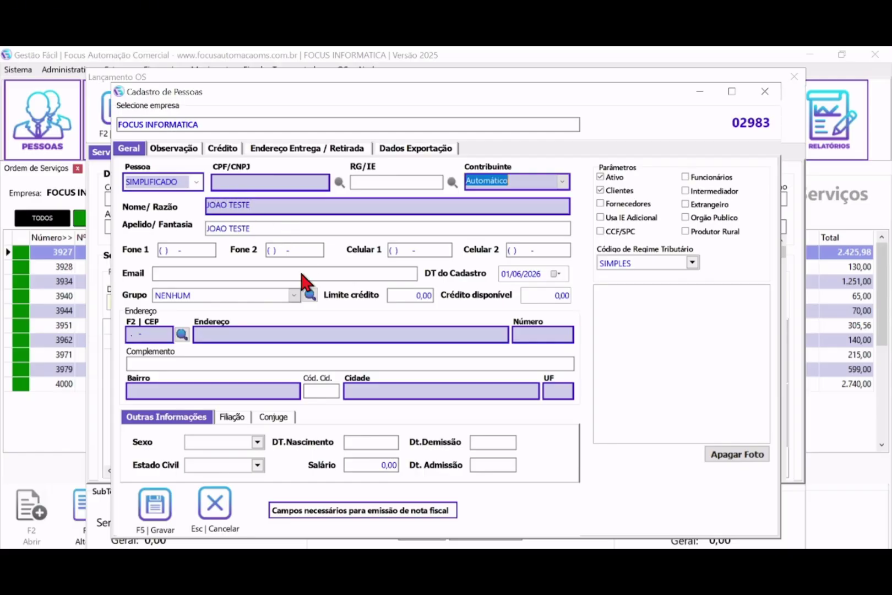
{"action": "left_click", "coordinate": [383, 388]}
{"action": "type", "text": "RIO VERDE DE"}
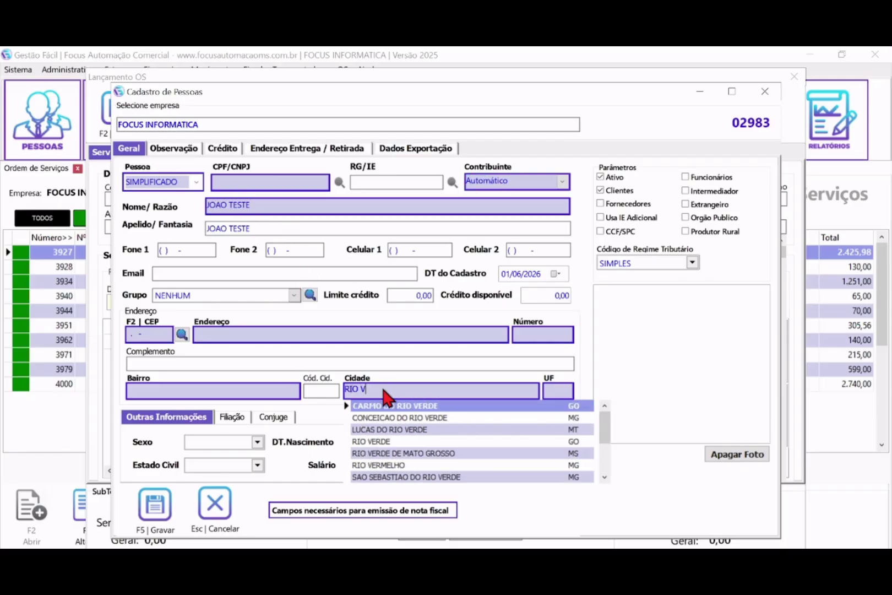
{"action": "key", "text": "Return"}
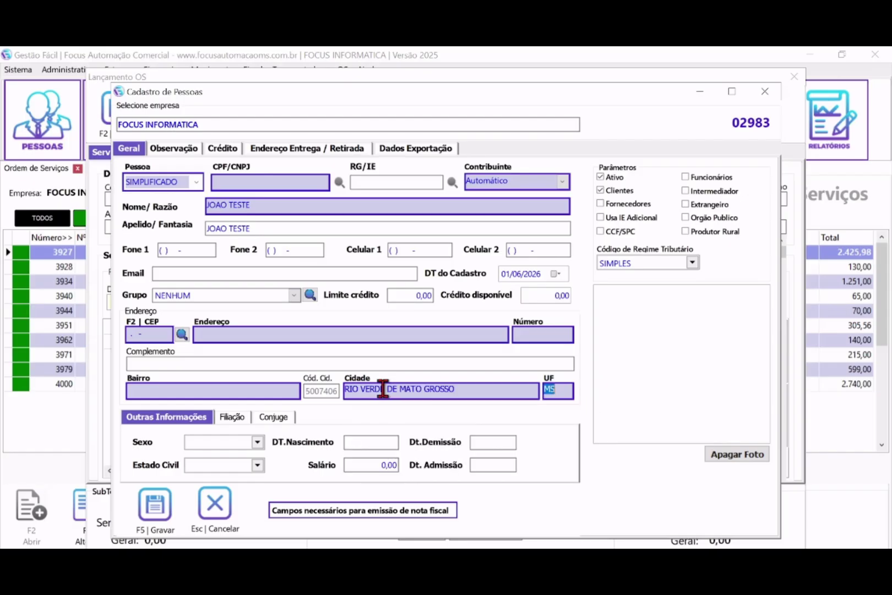
{"action": "left_click", "coordinate": [196, 181]}
{"action": "left_click", "coordinate": [148, 219]}
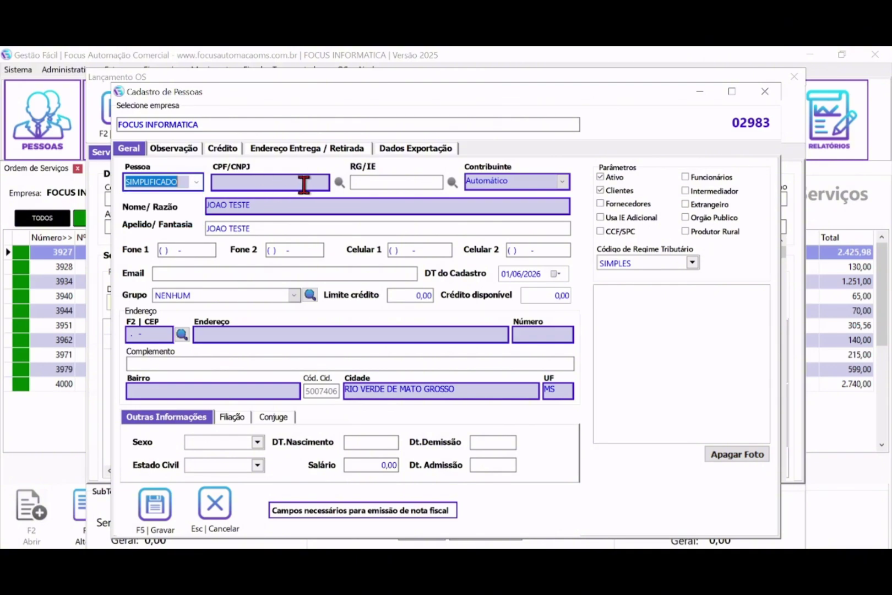
- Save the new client and assign it as client of order 4007
{"action": "left_click", "coordinate": [154, 503]}
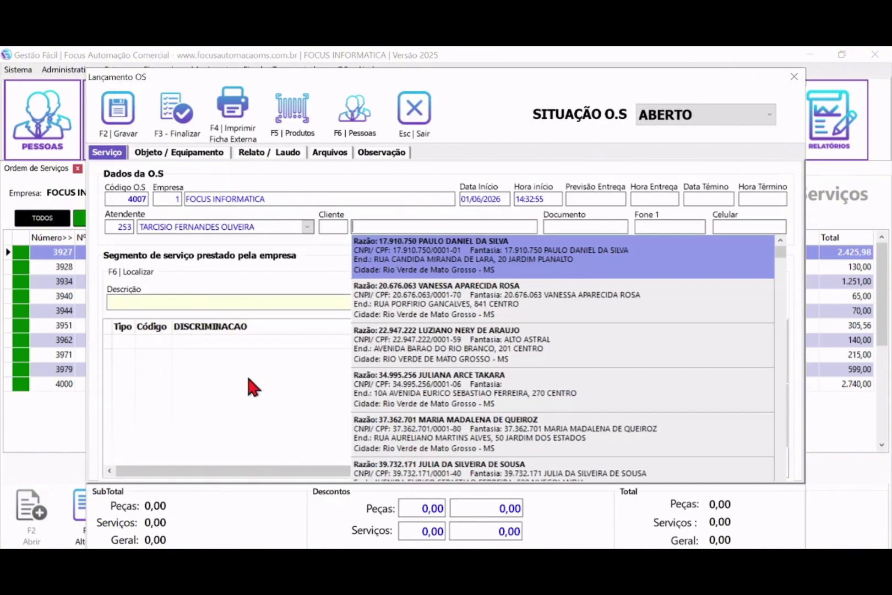
{"action": "left_click", "coordinate": [388, 226]}
{"action": "type", "text": "JOAO TE"}
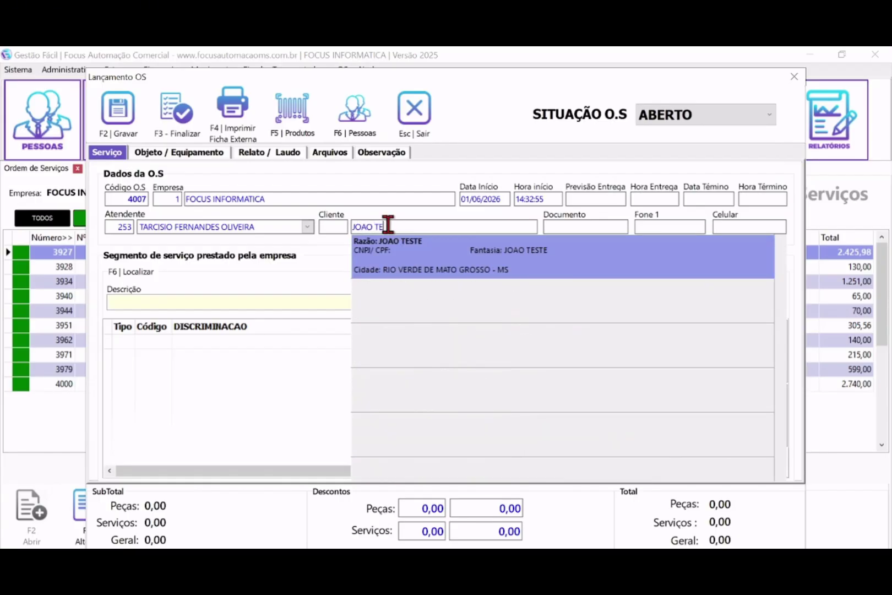
{"action": "key", "text": "Return"}
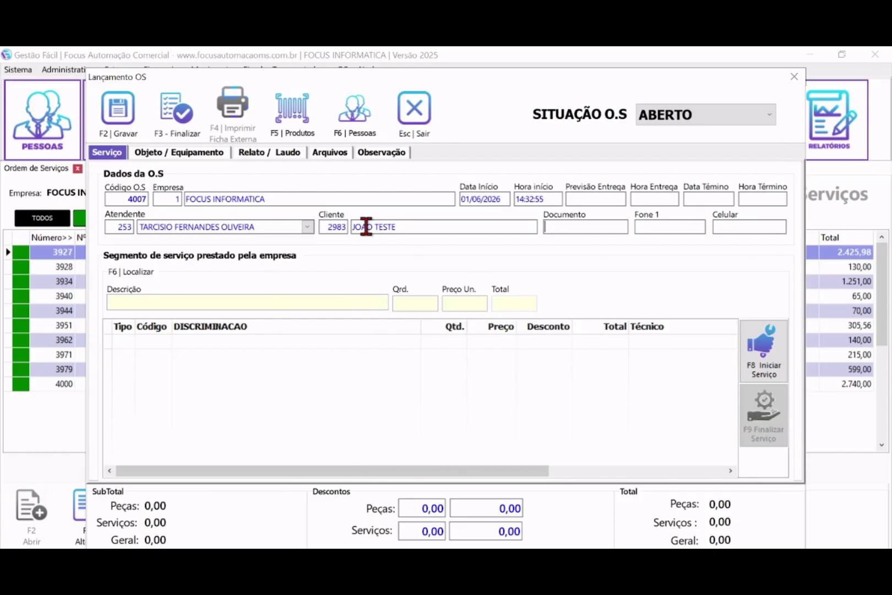
{"action": "left_click_drag", "start_coordinate": [433, 229], "coordinate": [315, 230]}
- Record the equipment as a COMPUTADOR DE MESA, brand skull, model gabinete 2 baias, year 2025
{"action": "left_click", "coordinate": [174, 152]}
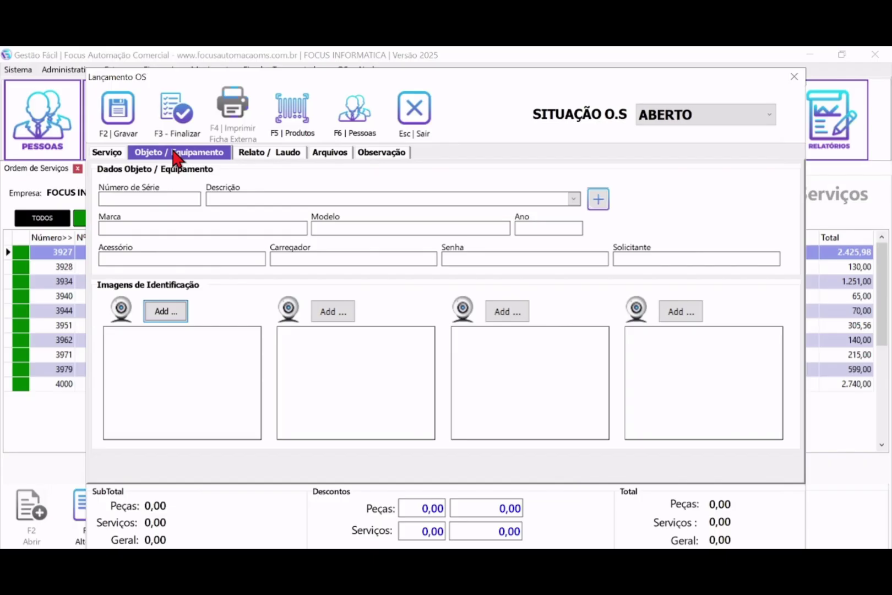
{"action": "left_click", "coordinate": [247, 198]}
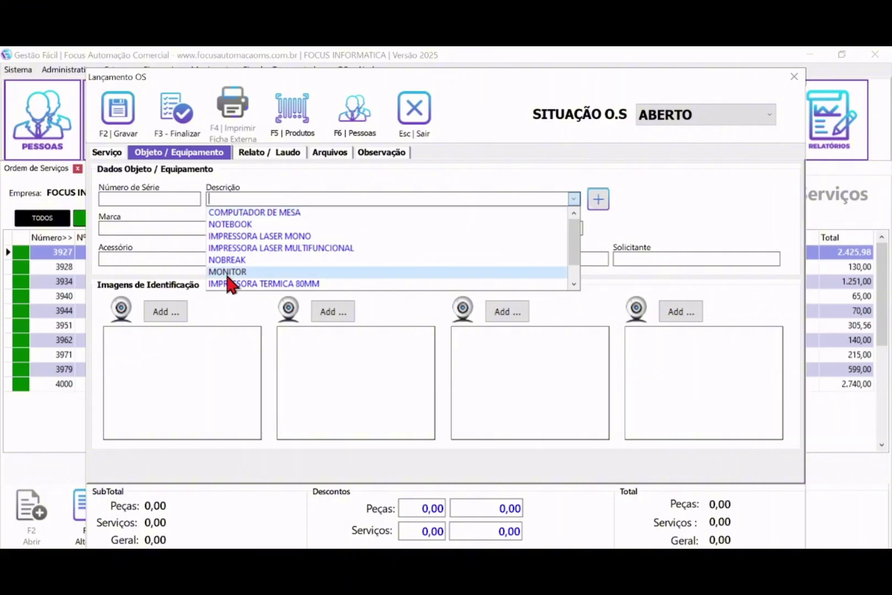
{"action": "left_click", "coordinate": [259, 212]}
{"action": "left_click", "coordinate": [207, 225]}
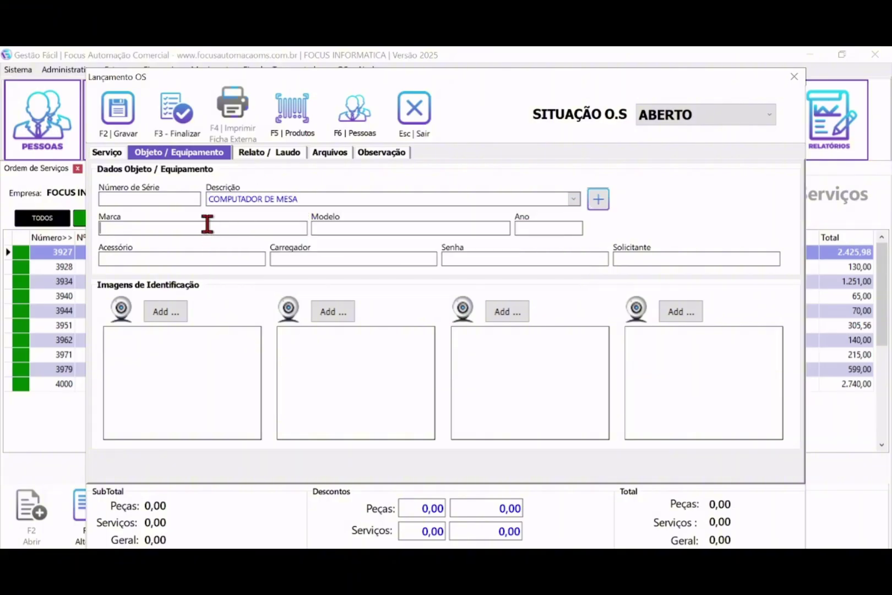
{"action": "type", "text": "skull"}
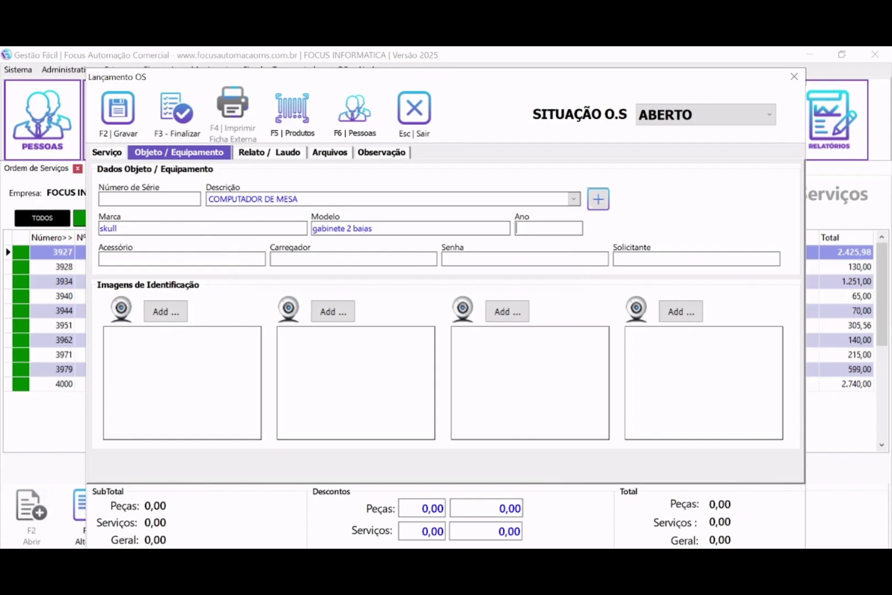
- Fill accessory sim, charger não, the device password and the requester's name
{"action": "left_click", "coordinate": [150, 257]}
{"action": "type", "text": "sim"}
{"action": "left_click", "coordinate": [331, 256]}
{"action": "type", "text": "não"}
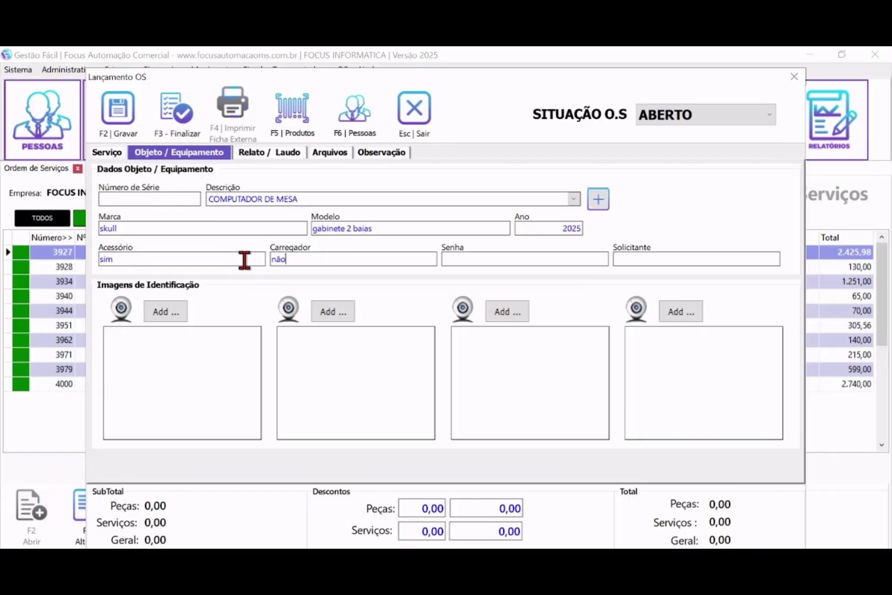
{"action": "left_click", "coordinate": [473, 258]}
{"action": "type", "text": "1234"}
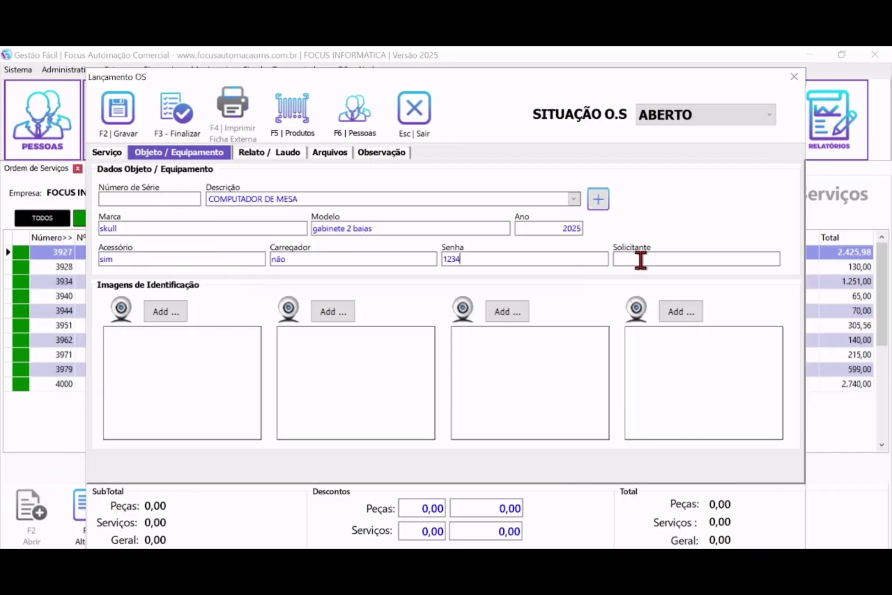
{"action": "left_click", "coordinate": [636, 258]}
{"action": "type", "text": "joao"}
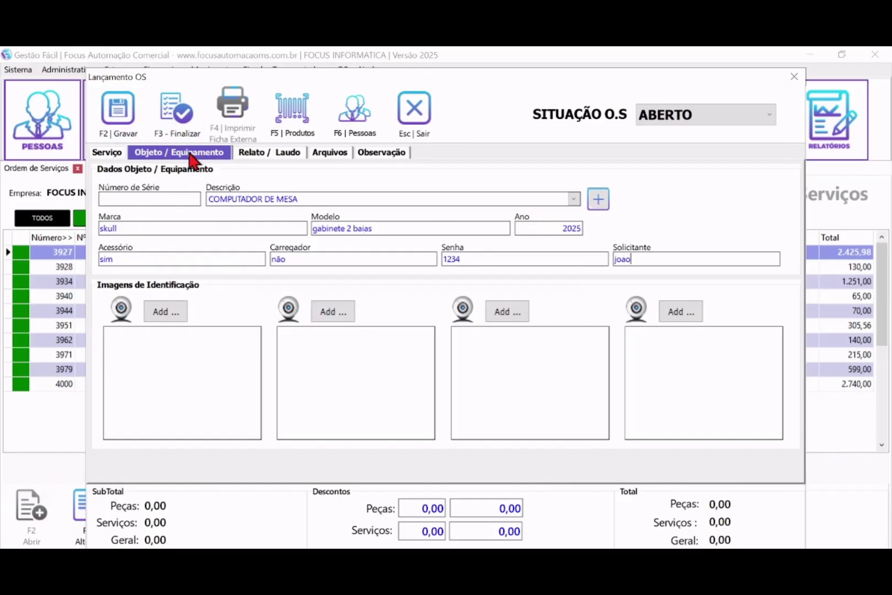
{"action": "double_click", "coordinate": [287, 253]}
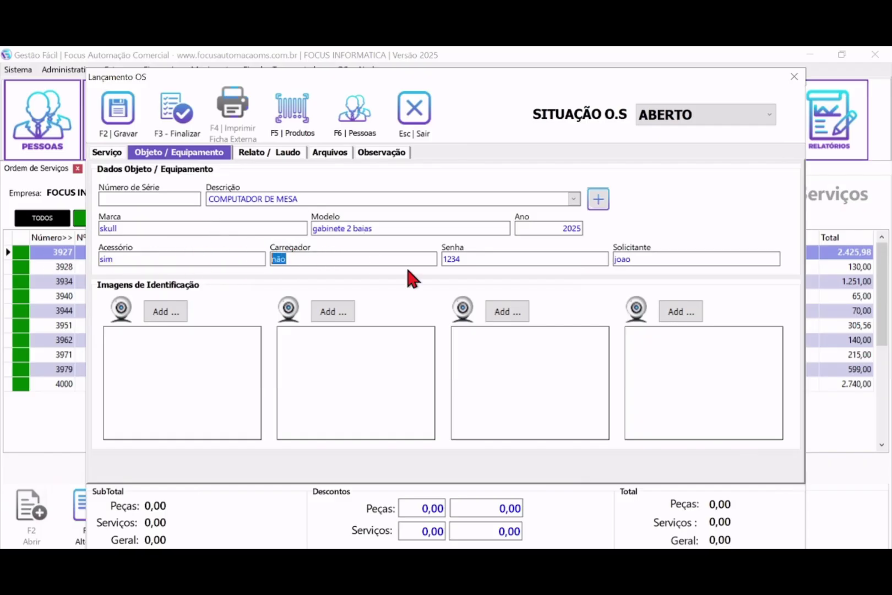
{"action": "key", "text": "Tab"}
{"action": "key", "text": "Tab"}
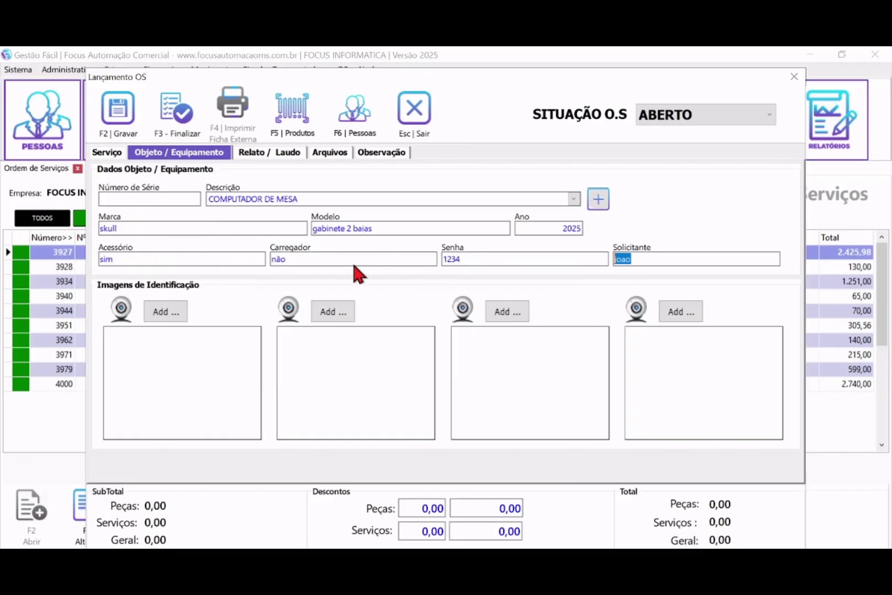
{"action": "key", "text": "shift+Tab"}
{"action": "key", "text": "shift+Tab"}
{"action": "key", "text": "shift+Tab"}
{"action": "key", "text": "Tab"}
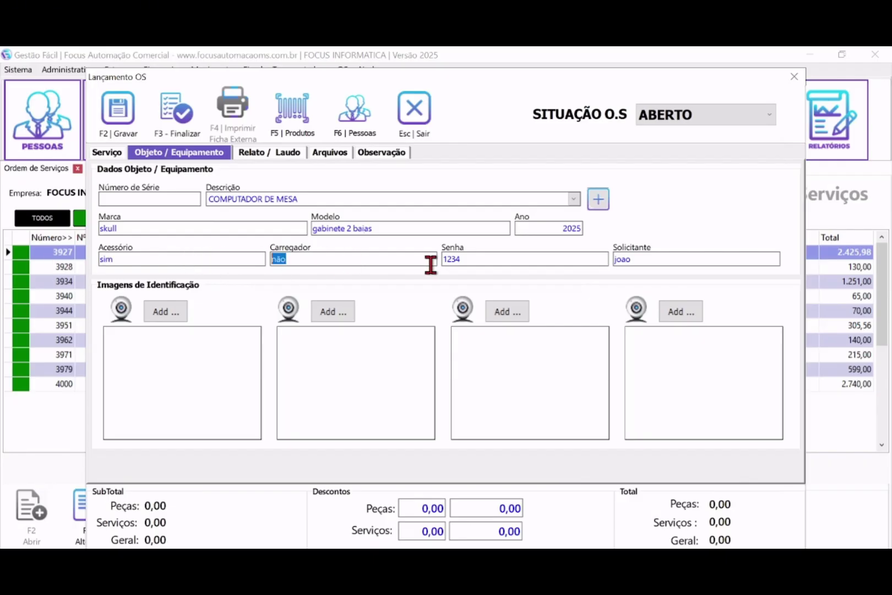
{"action": "key", "text": "Tab"}
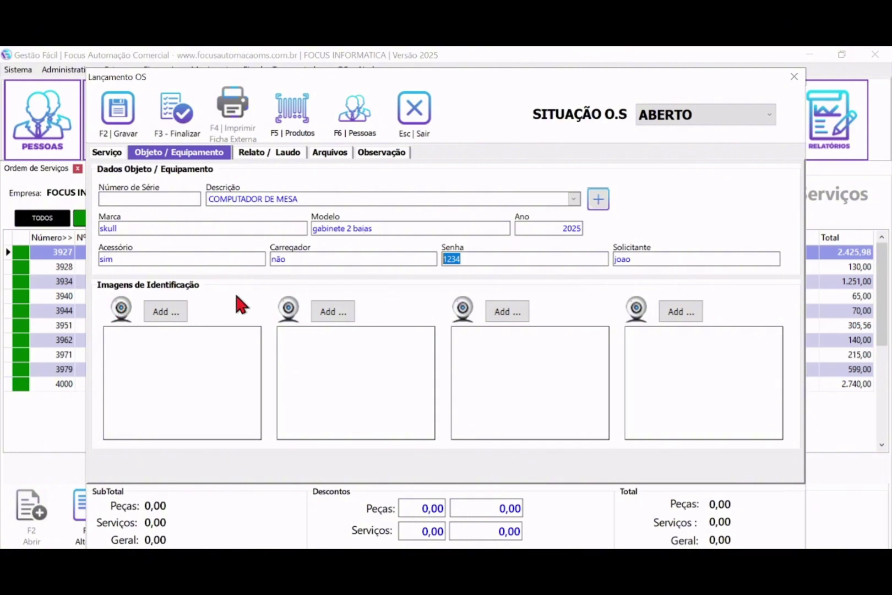
- Skip the identification images, cancelling the file picker and webcam capture, and show the Relato / Laudo section
{"action": "left_click", "coordinate": [173, 314]}
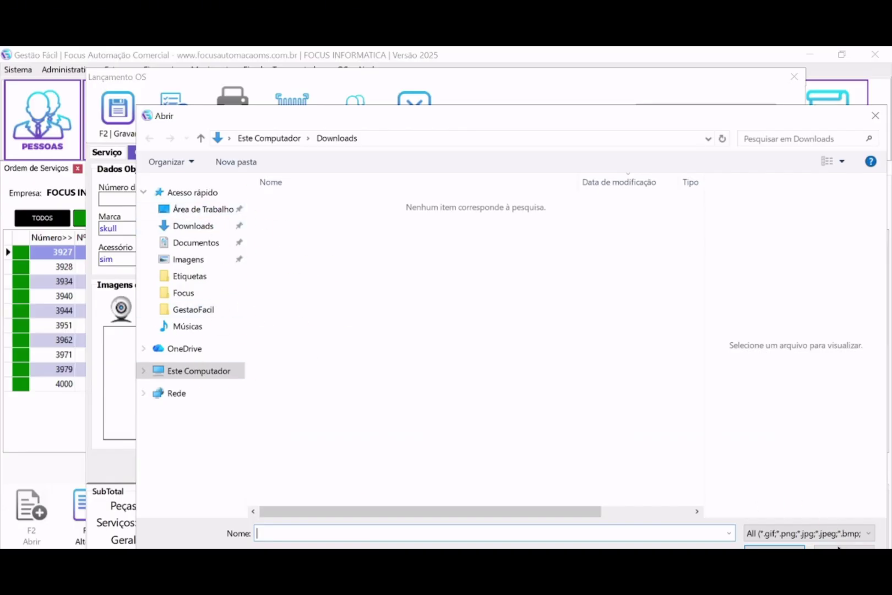
{"action": "left_click", "coordinate": [844, 547]}
{"action": "left_click", "coordinate": [118, 312]}
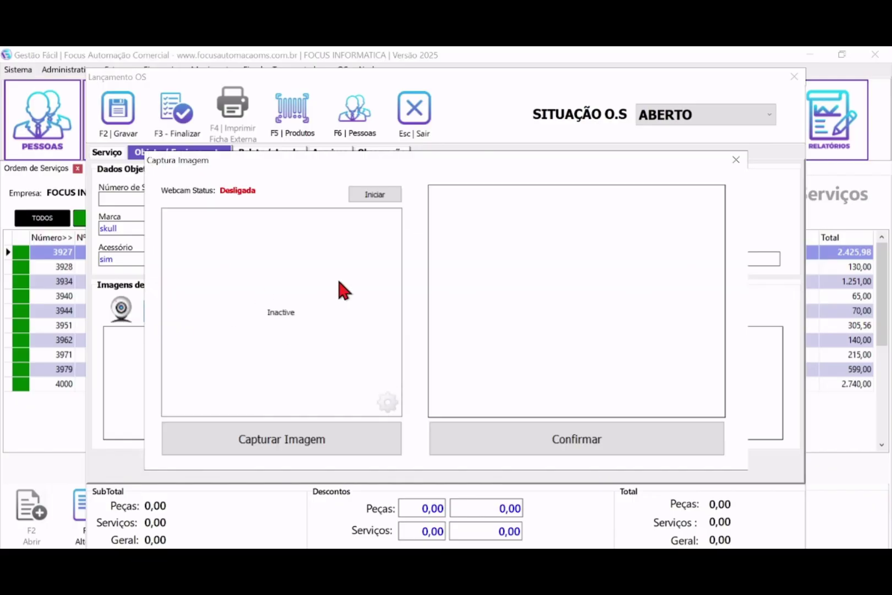
{"action": "left_click", "coordinate": [736, 160]}
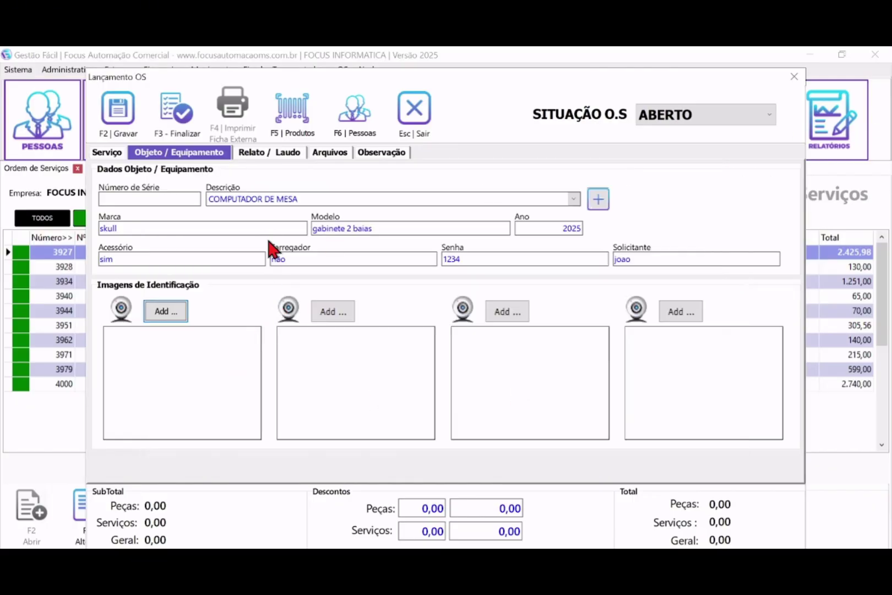
{"action": "left_click", "coordinate": [266, 154]}
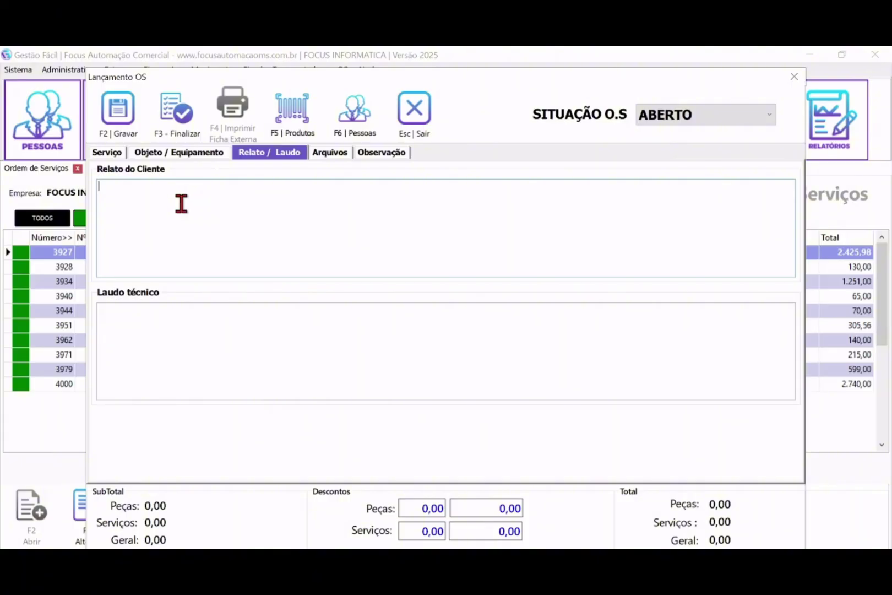
- Enter the complaint COMPUTADOR NÃO LIGA and the diagnosis NECESSARIO A INSTALAÇÃO DO WINDOWS
{"action": "left_click", "coordinate": [191, 333]}
{"action": "left_click", "coordinate": [152, 202]}
{"action": "type", "text": "COMN"}
{"action": "type", "text": "UTADOR NÃO LIGA"}
{"action": "left_click", "coordinate": [173, 329]}
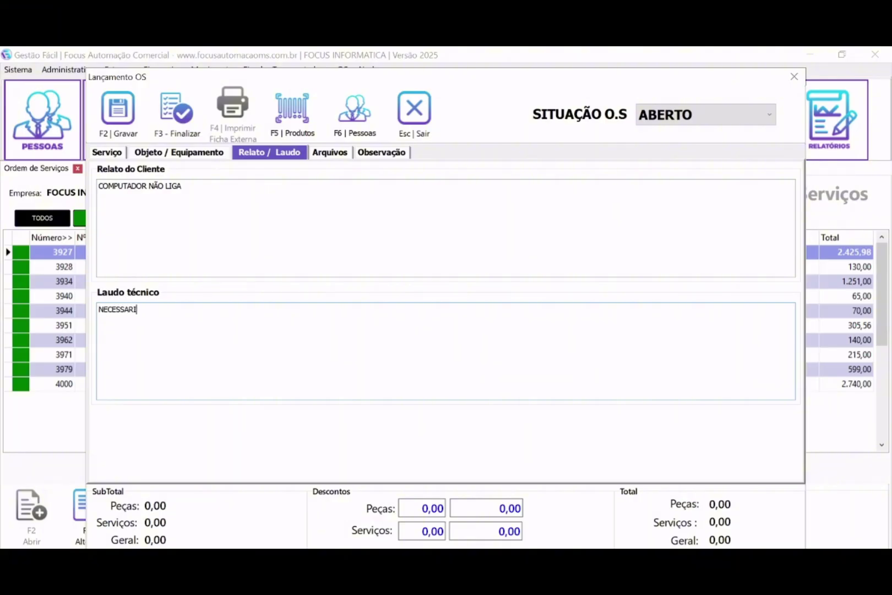
{"action": "key", "text": "BackSpace"}
{"action": "key", "text": "BackSpace"}
{"action": "key", "text": "BackSpace"}
{"action": "key", "text": "BackSpace"}
{"action": "key", "text": "BackSpace"}
{"action": "key", "text": "BackSpace"}
{"action": "key", "text": "BackSpace"}
{"action": "key", "text": "BackSpace"}
{"action": "key", "text": "BackSpace"}
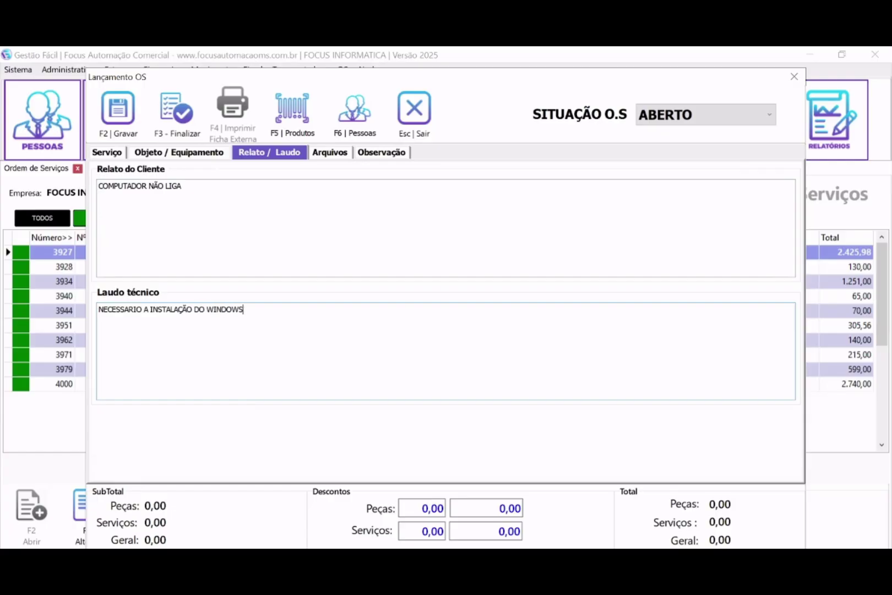
{"action": "left_click_drag", "start_coordinate": [261, 340], "coordinate": [71, 346]}
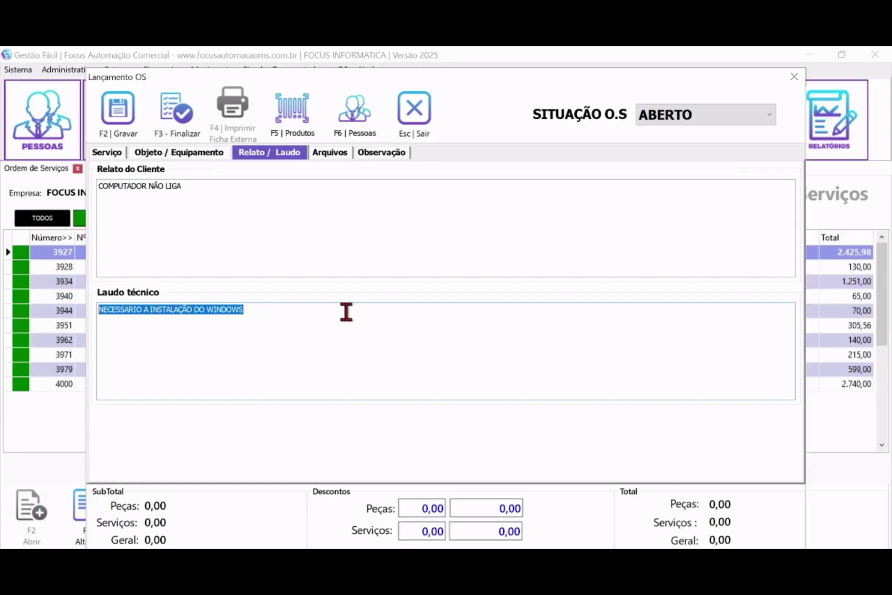
{"action": "left_click_drag", "start_coordinate": [346, 312], "coordinate": [92, 311]}
{"action": "left_click", "coordinate": [331, 154]}
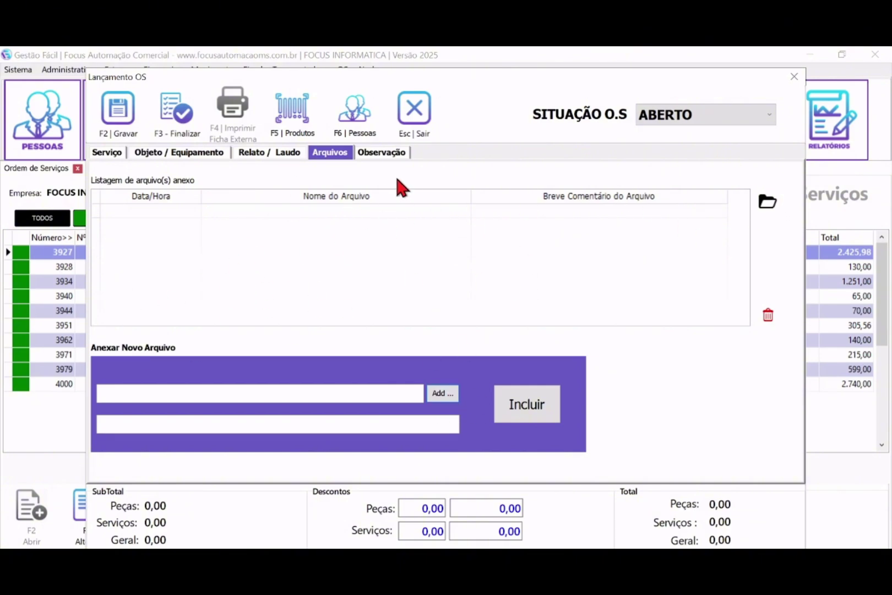
- Add the observation GABINETE DANIFICADO, TRINCA NA PARTE SUPERIOR to order 4007
{"action": "left_click", "coordinate": [383, 154]}
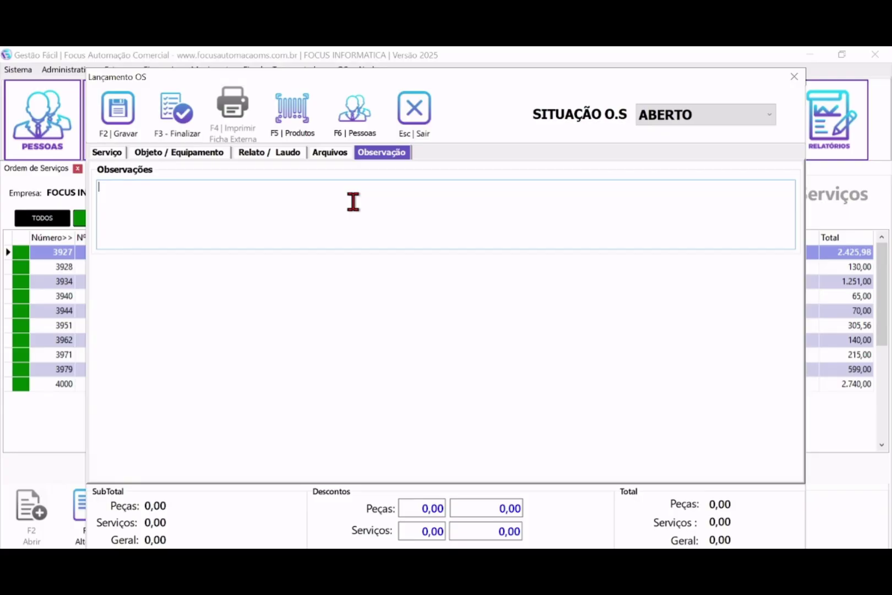
{"action": "type", "text": "GA"}
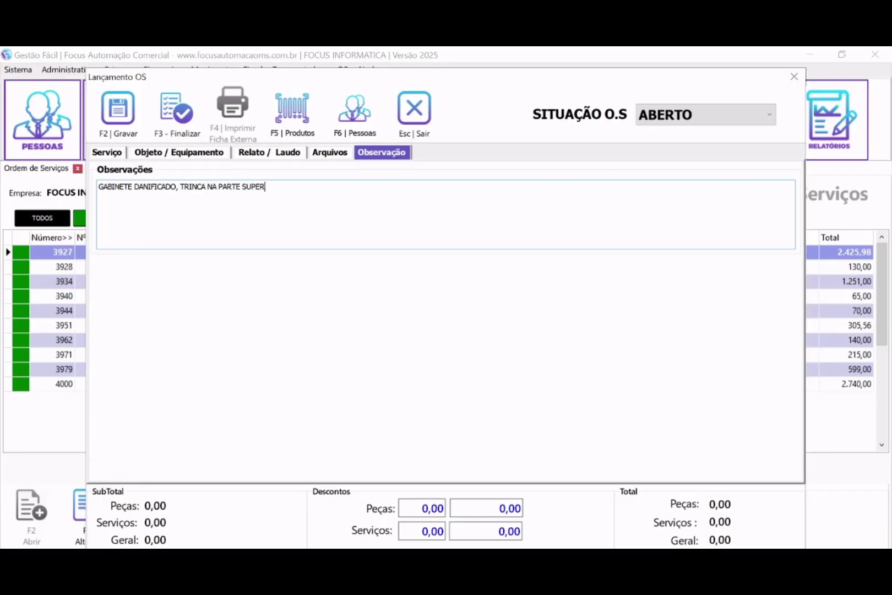
{"action": "left_click_drag", "start_coordinate": [349, 223], "coordinate": [104, 158]}
- Return to the Serviço page and bring up a blank Cadastro de Produtos form, code 2642
{"action": "left_click", "coordinate": [107, 152]}
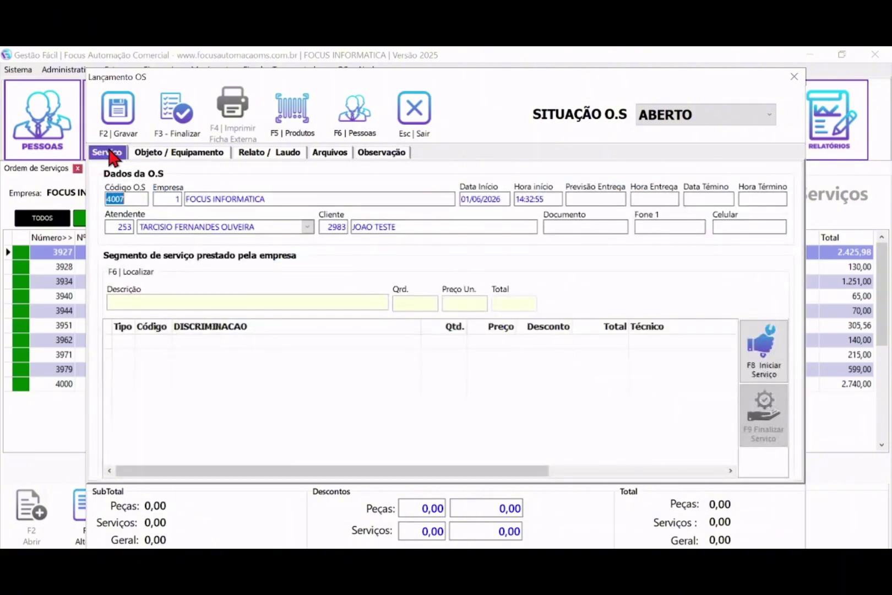
{"action": "left_click", "coordinate": [161, 153]}
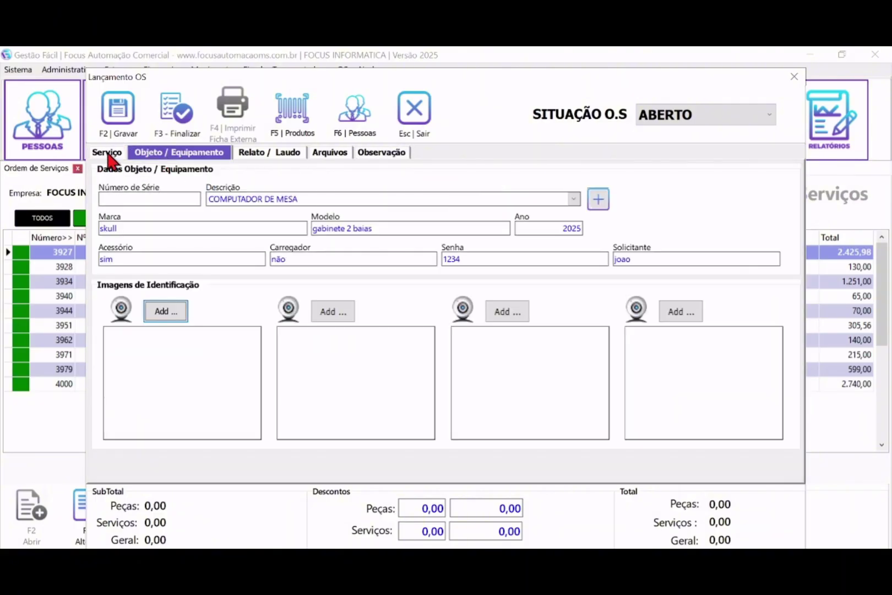
{"action": "left_click", "coordinate": [108, 152]}
{"action": "left_click", "coordinate": [239, 302]}
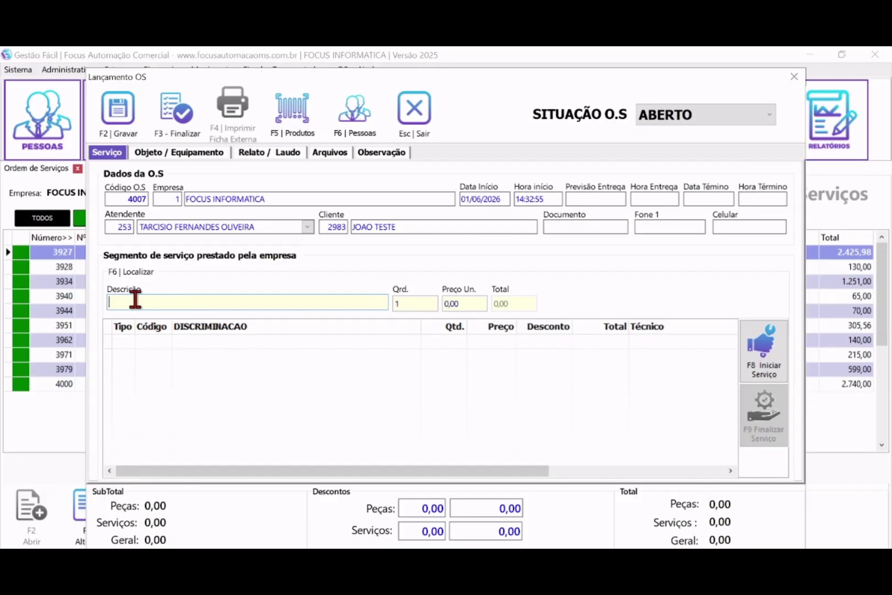
{"action": "left_click", "coordinate": [291, 114]}
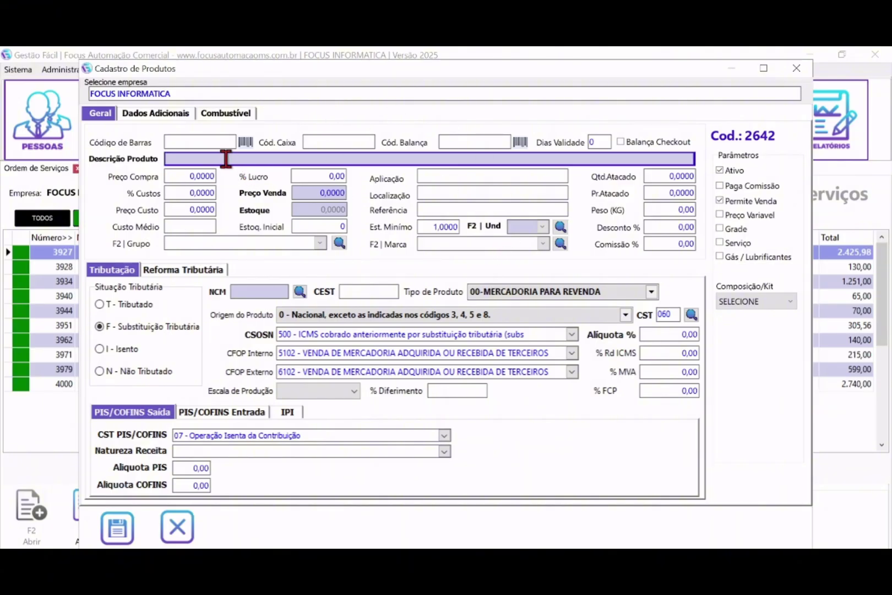
- Edit the purchase price and try the tax situation options, leaving the product taxed
{"action": "left_click", "coordinate": [187, 175]}
{"action": "left_click_drag", "start_coordinate": [195, 175], "coordinate": [152, 175]}
{"action": "left_click", "coordinate": [298, 193]}
{"action": "left_click", "coordinate": [135, 311]}
{"action": "left_click", "coordinate": [128, 326]}
{"action": "left_click", "coordinate": [121, 307]}
{"action": "left_click", "coordinate": [112, 328]}
{"action": "left_click", "coordinate": [111, 352]}
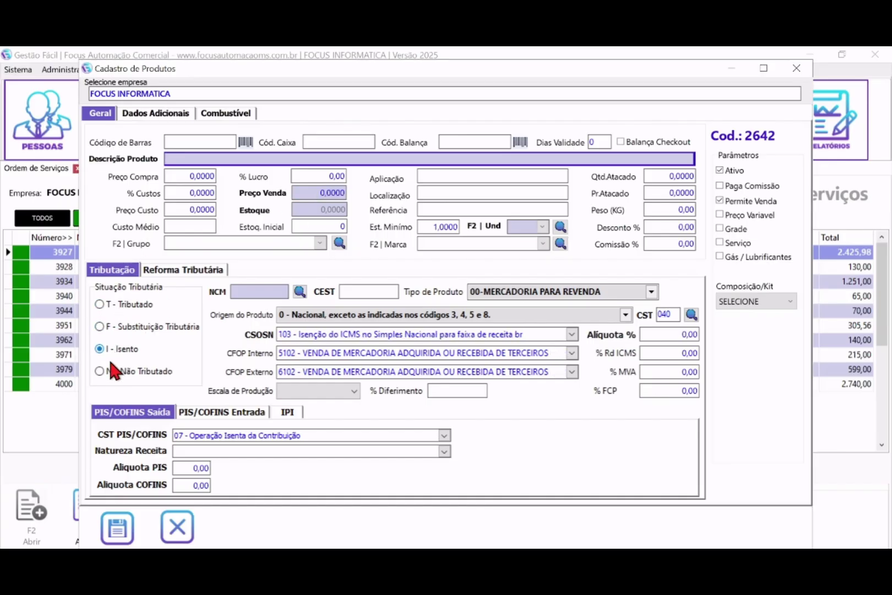
{"action": "left_click", "coordinate": [112, 370]}
{"action": "left_click", "coordinate": [113, 327]}
{"action": "left_click", "coordinate": [113, 305]}
{"action": "left_click", "coordinate": [181, 270]}
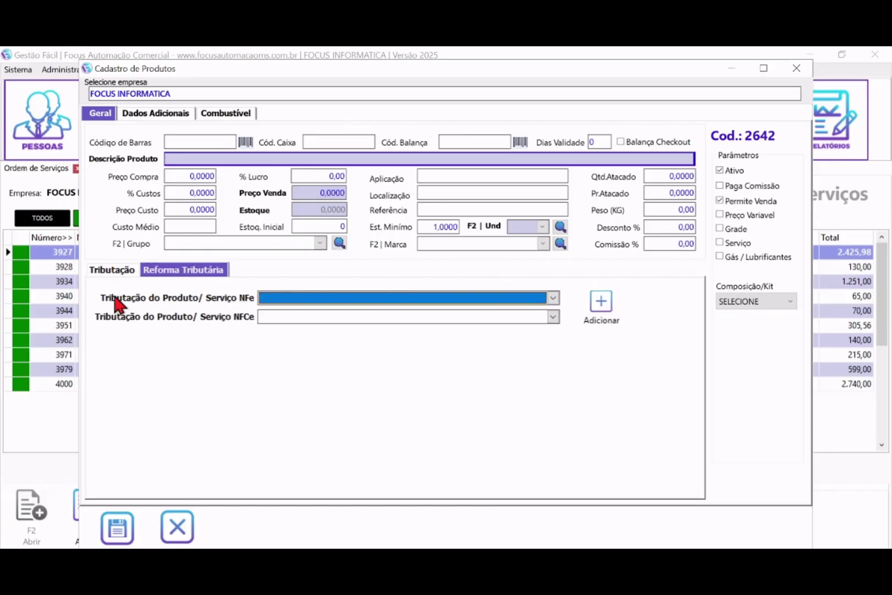
{"action": "left_click", "coordinate": [115, 270]}
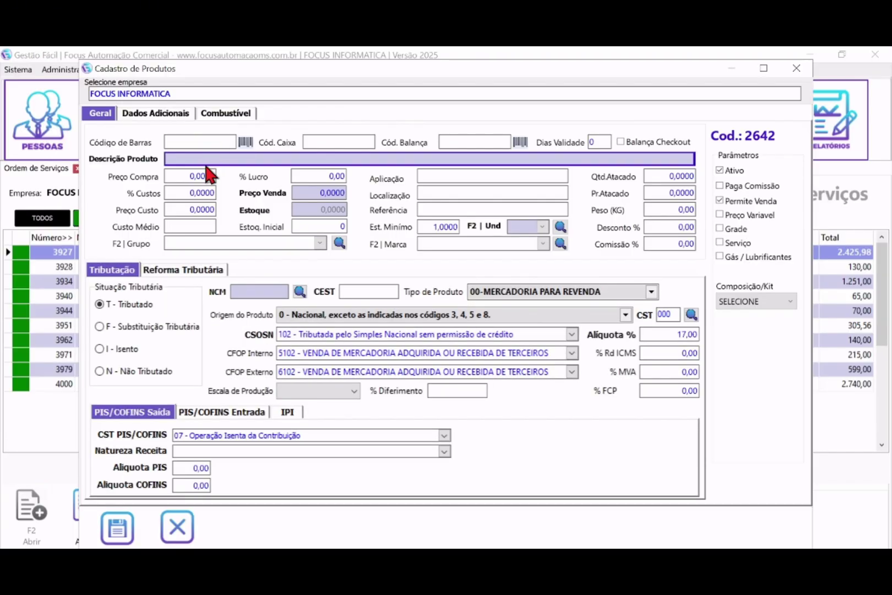
- Enter description MAO DE OBRA, an NCM code, purchase price 1, stock 100 and sale price 20,00
{"action": "type", "text": "MAO DE OBRA"}
{"action": "left_click", "coordinate": [241, 293]}
{"action": "type", "text": "97061000"}
{"action": "double_click", "coordinate": [270, 290]}
{"action": "left_click_drag", "start_coordinate": [237, 292], "coordinate": [269, 292]}
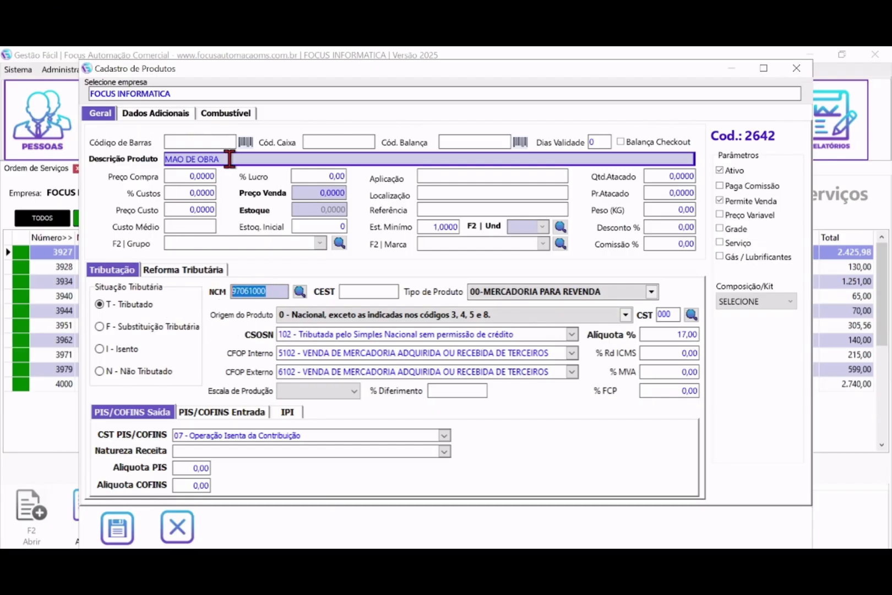
{"action": "left_click_drag", "start_coordinate": [229, 160], "coordinate": [152, 164]}
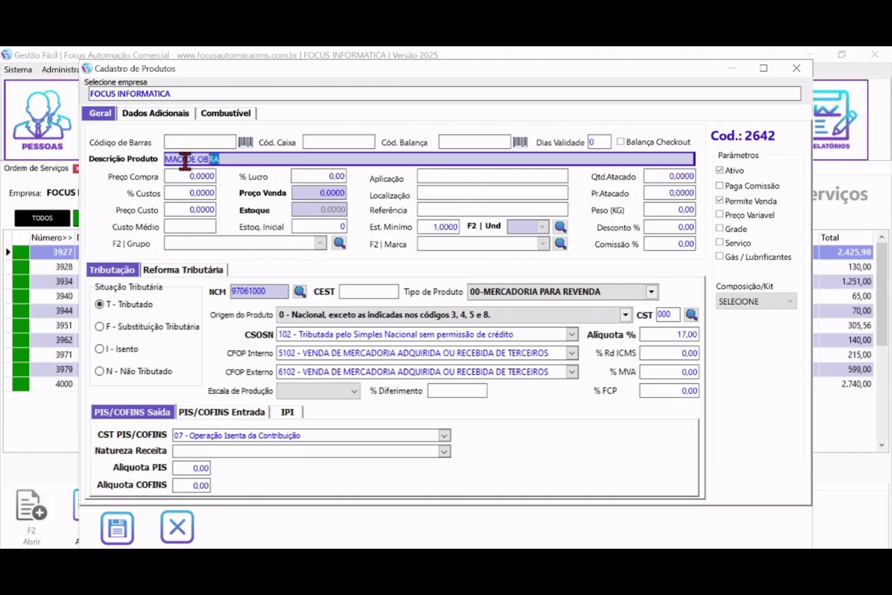
{"action": "left_click", "coordinate": [197, 175]}
{"action": "type", "text": "1"}
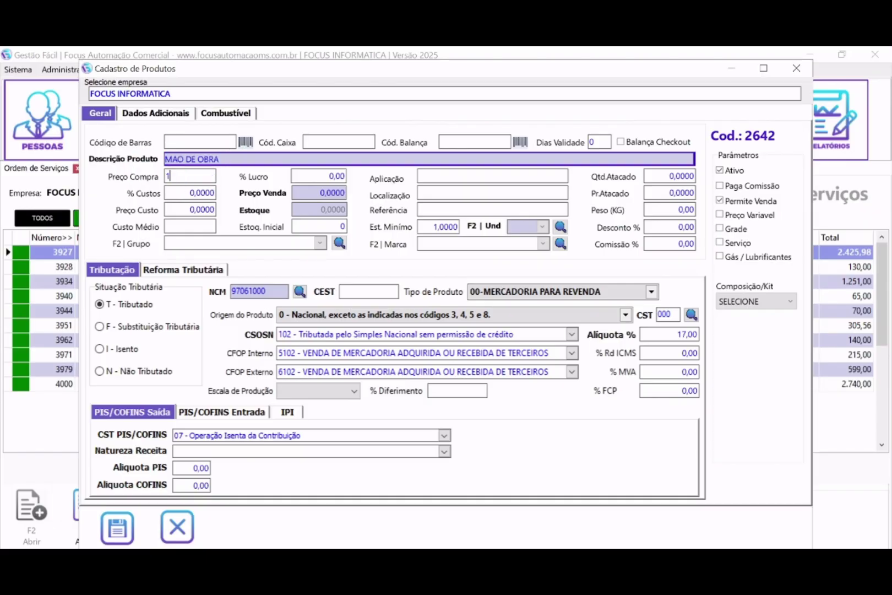
{"action": "left_click", "coordinate": [313, 225]}
{"action": "type", "text": "100"}
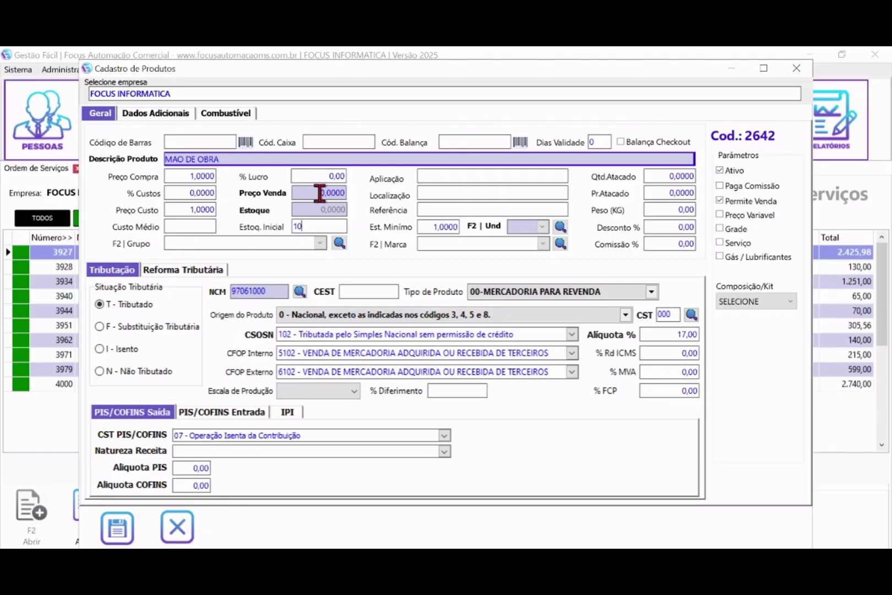
{"action": "left_click", "coordinate": [324, 193]}
{"action": "type", "text": "20,0"}
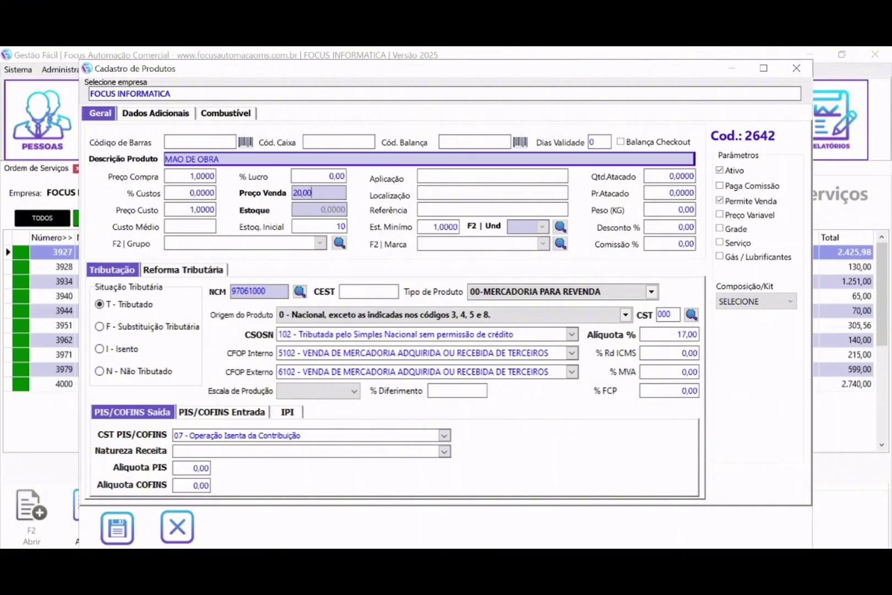
- Mark the product as a service with initial stock 0, then discard the form
{"action": "left_click_drag", "start_coordinate": [238, 158], "coordinate": [197, 159]}
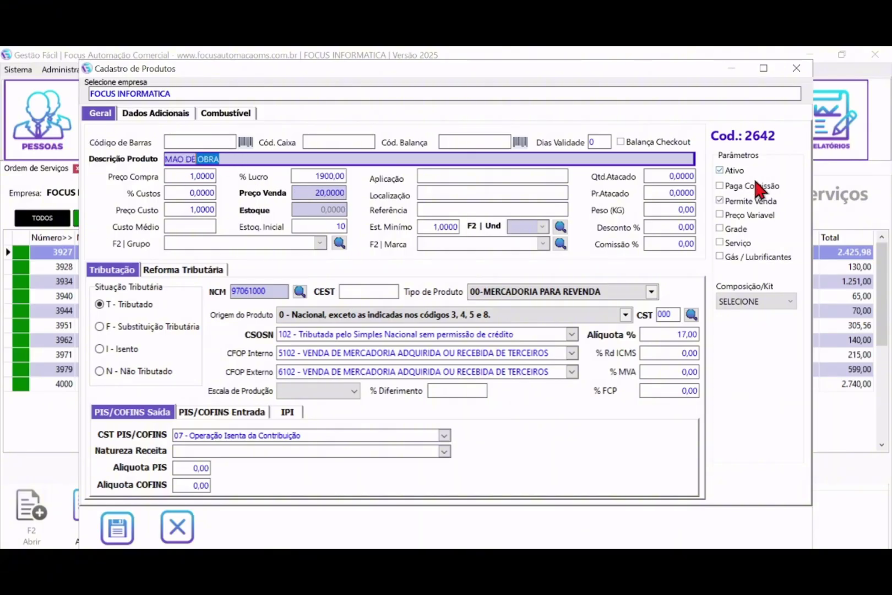
{"action": "left_click", "coordinate": [739, 242]}
{"action": "left_click", "coordinate": [322, 225]}
{"action": "type", "text": "0"}
{"action": "left_click", "coordinate": [186, 523]}
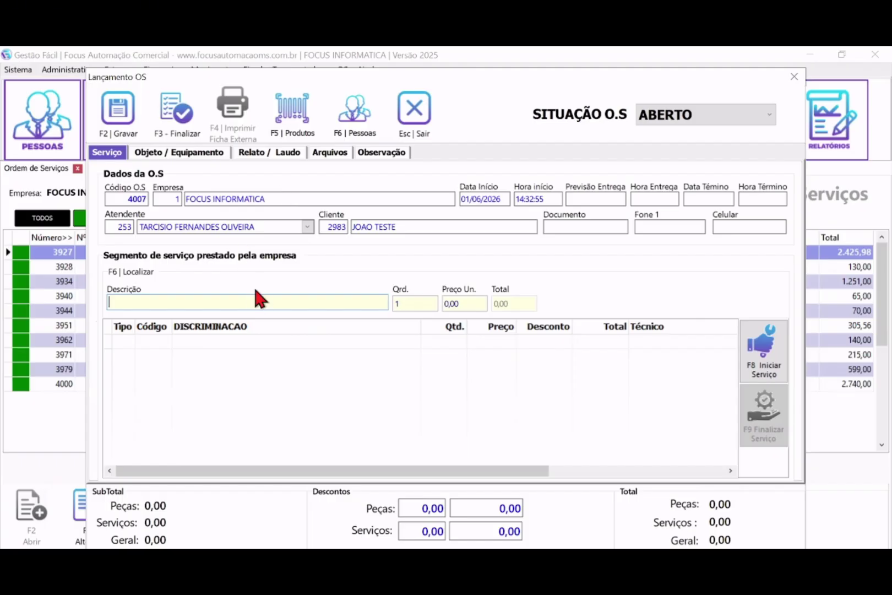
- Search 'REINSTA' and pick item 1374, REINSTALAÇÃO DE S.O (FORMATAÇÃO) COM BKP - ATÉ 300GB at 160,00
{"action": "type", "text": "REINSTA"}
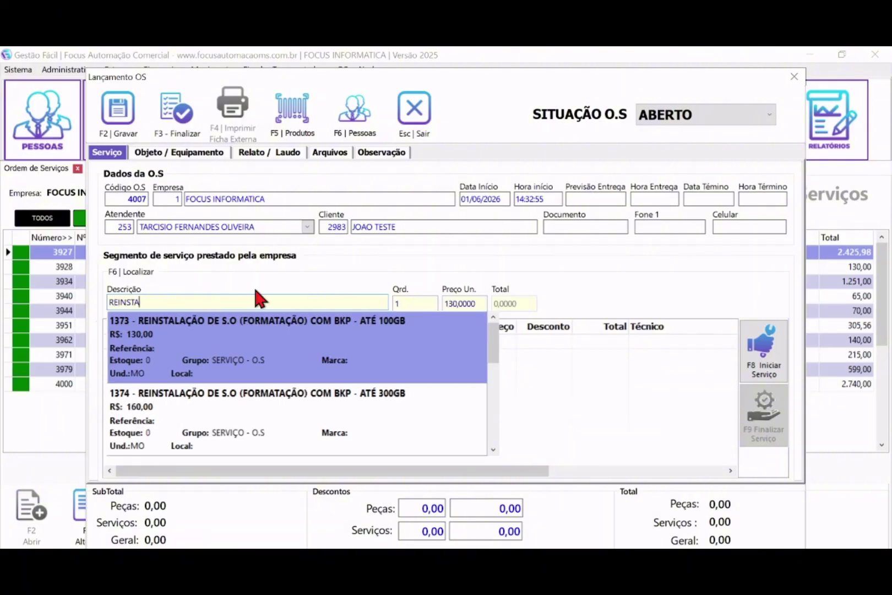
{"action": "key", "text": "Down"}
{"action": "key", "text": "Down"}
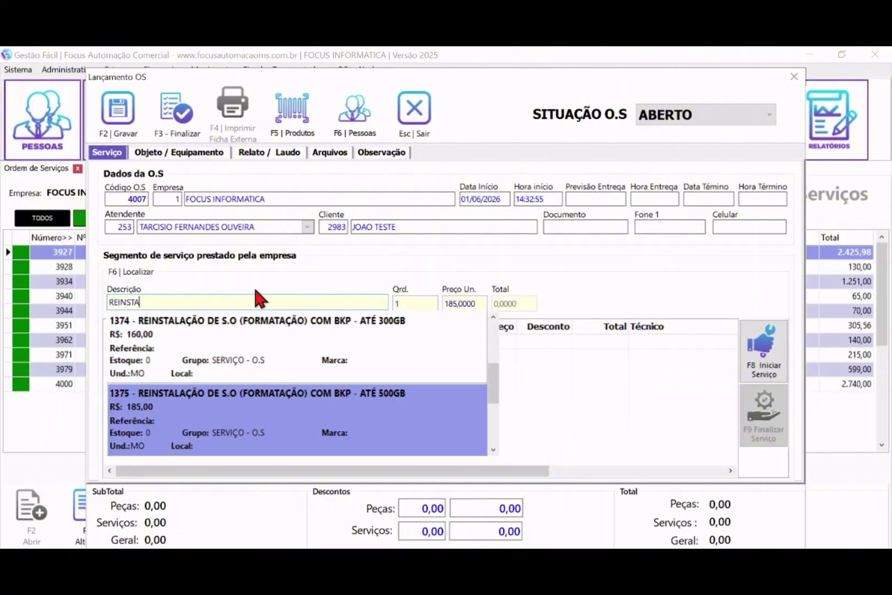
{"action": "key", "text": "Up"}
{"action": "key", "text": "Up"}
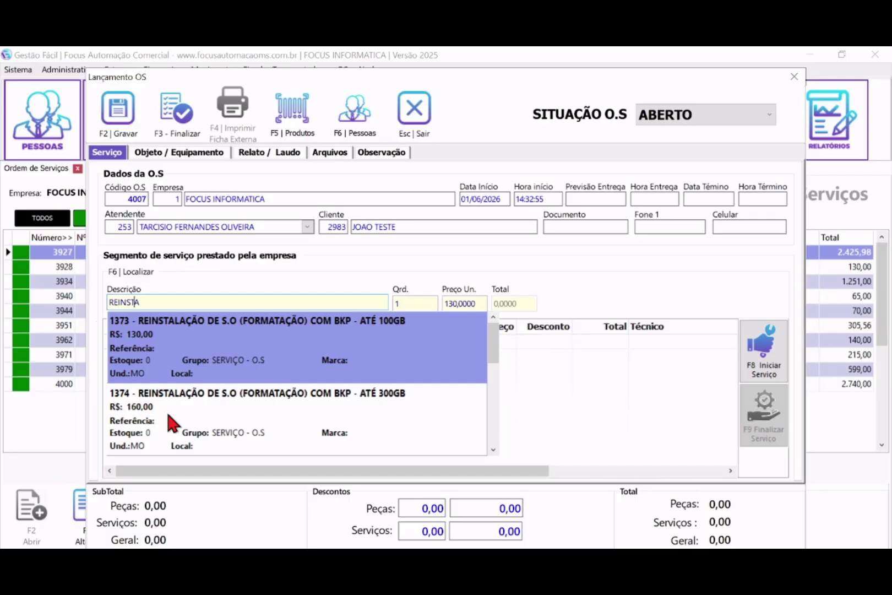
{"action": "key", "text": "Down"}
{"action": "key", "text": "Down"}
{"action": "key", "text": "Up"}
{"action": "key", "text": "Up"}
{"action": "key", "text": "Down"}
{"action": "key", "text": "Down"}
{"action": "key", "text": "Up"}
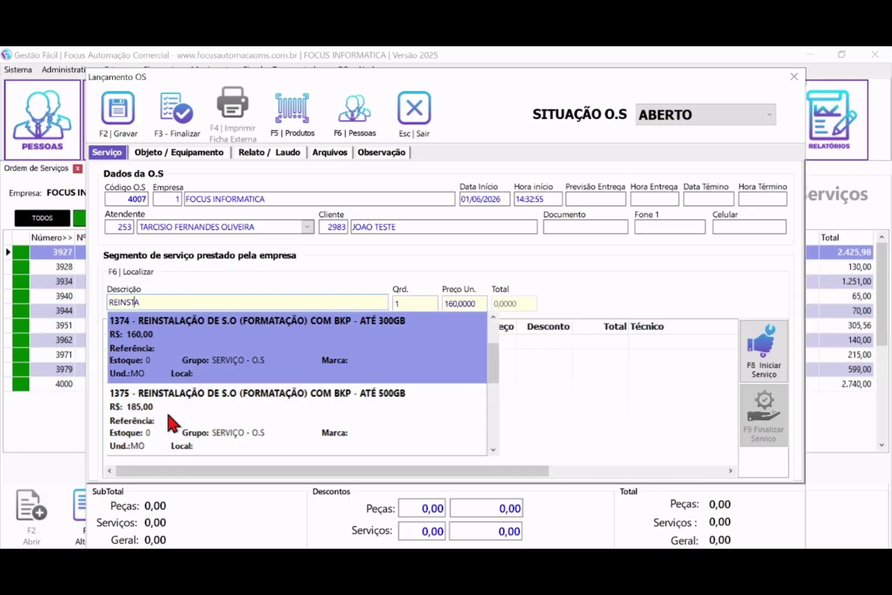
{"action": "key", "text": "Return"}
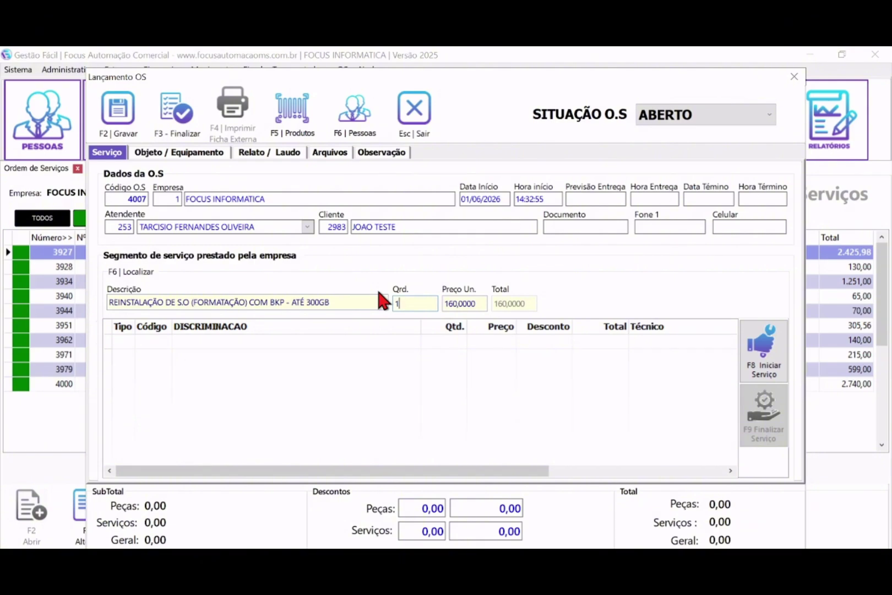
- Keep the 160,00 unit price, assign the technician and add service 1374 to order 4007
{"action": "left_click", "coordinate": [454, 303]}
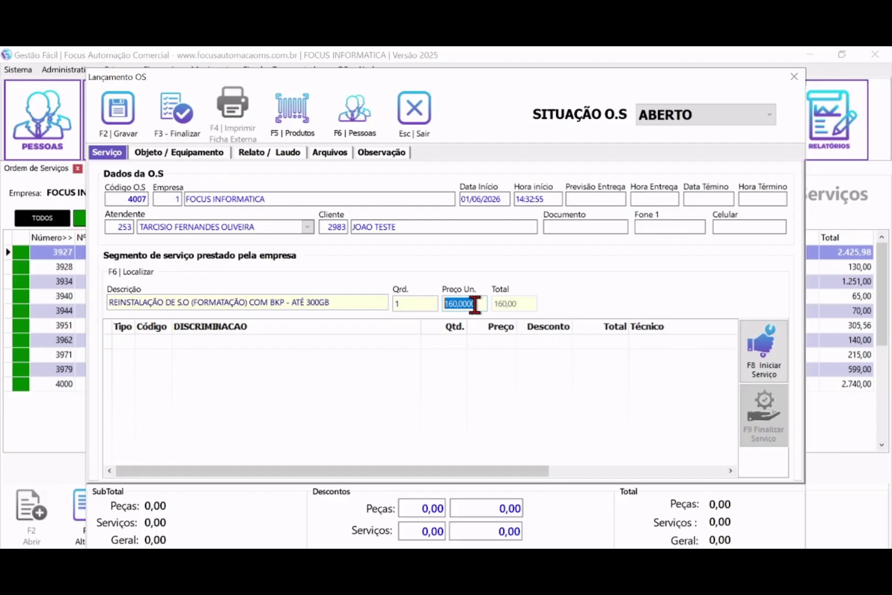
{"action": "key", "text": "Return"}
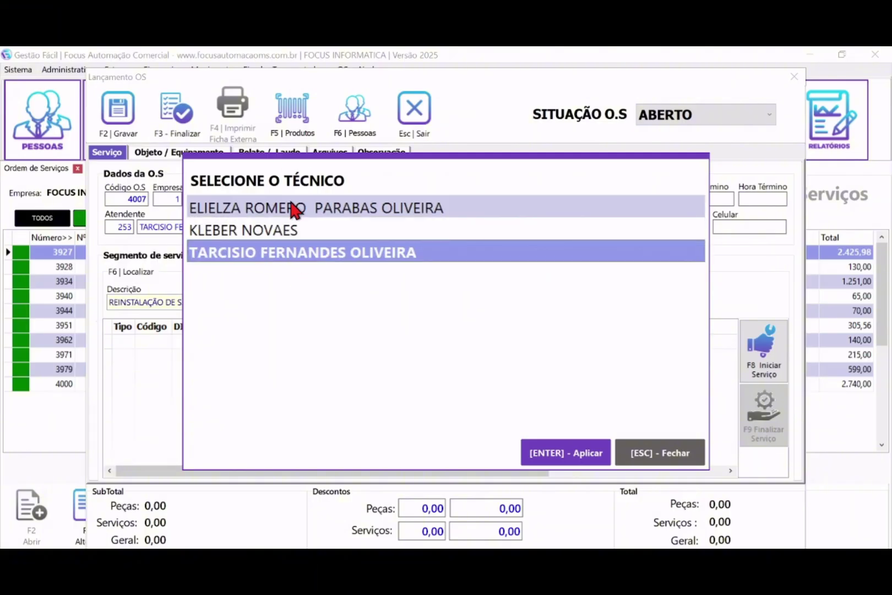
{"action": "left_click", "coordinate": [544, 453]}
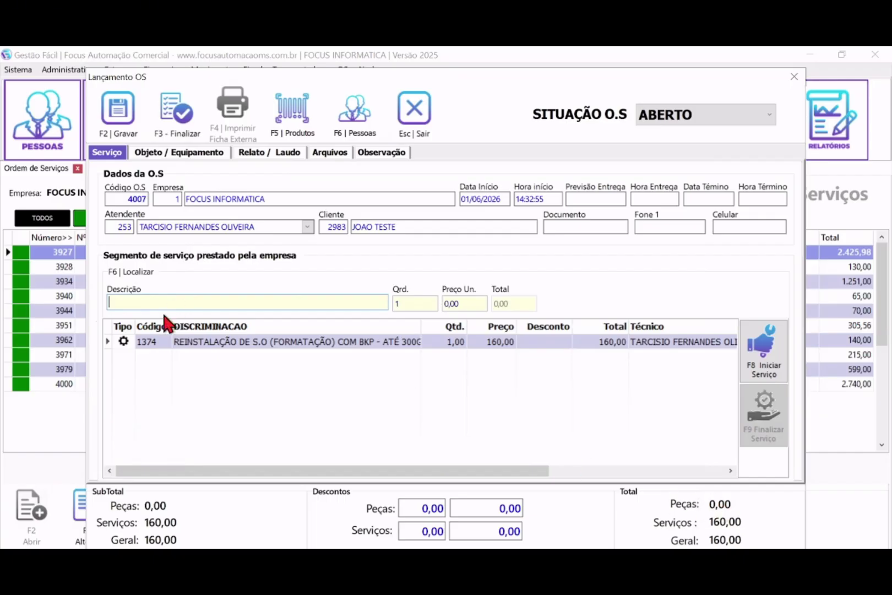
- Search the products for 'SD' and browse the SSD results
{"action": "type", "text": "SDD"}
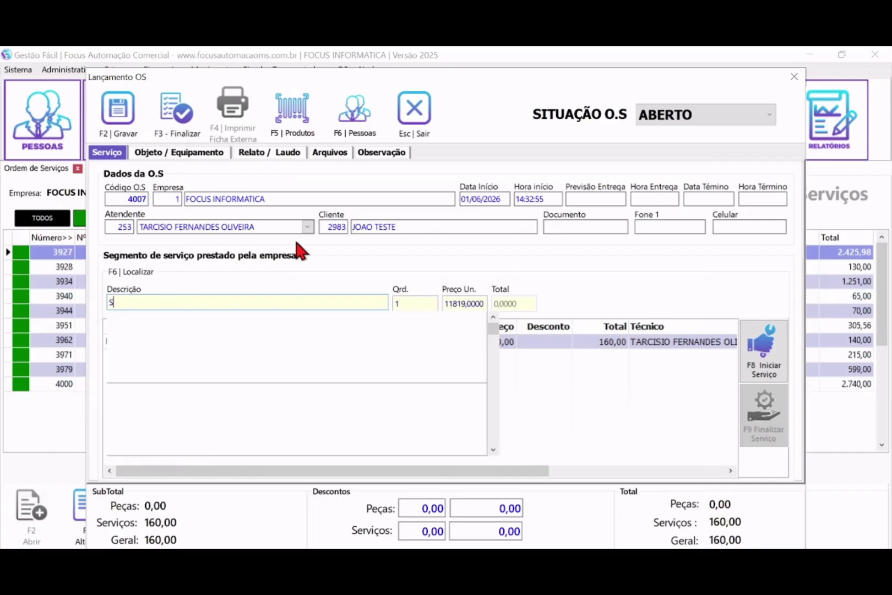
{"action": "key", "text": "BackSpace"}
{"action": "key", "text": "BackSpace"}
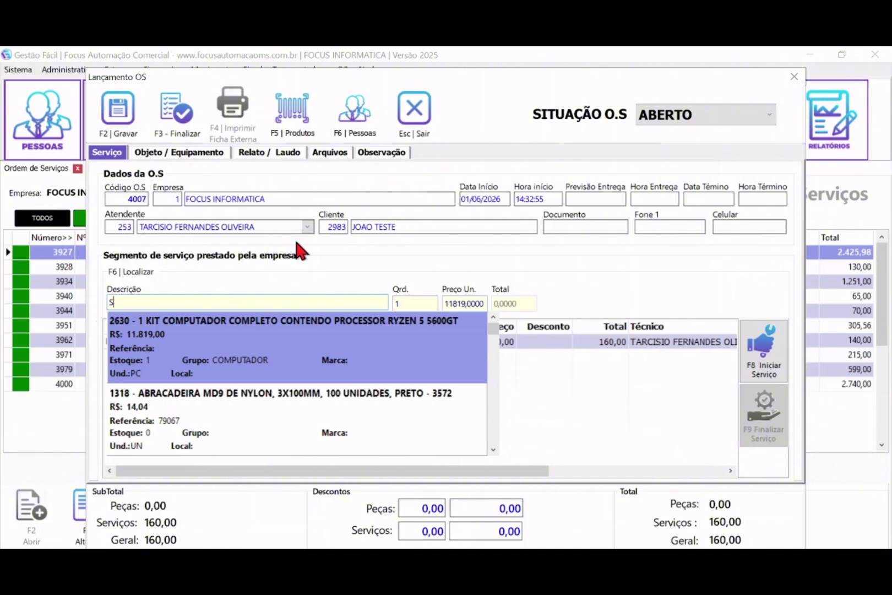
{"action": "type", "text": "SD"}
{"action": "key", "text": "Down"}
{"action": "key", "text": "Up"}
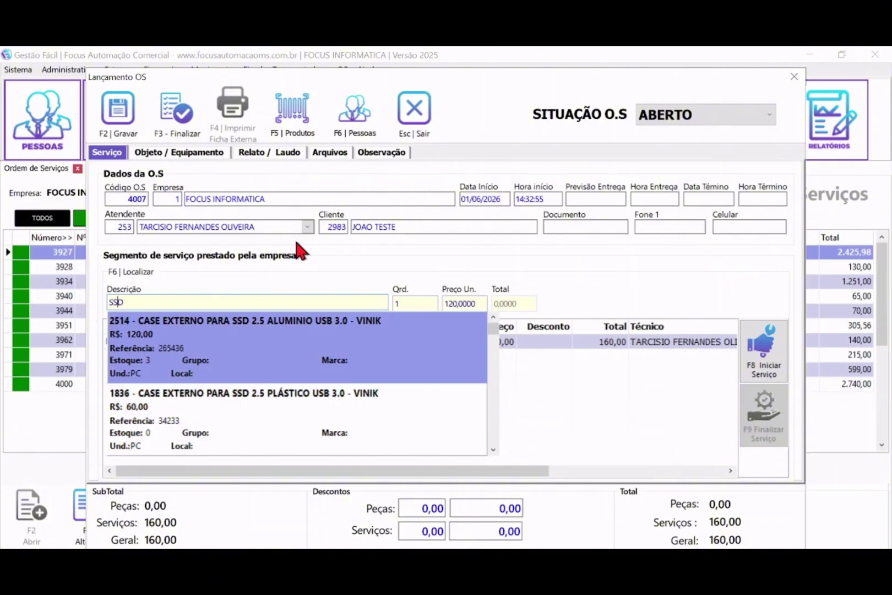
{"action": "key", "text": "Down"}
{"action": "key", "text": "Down"}
{"action": "key", "text": "Down"}
{"action": "key", "text": "Down"}
{"action": "key", "text": "Down"}
{"action": "key", "text": "Down"}
{"action": "key", "text": "Down"}
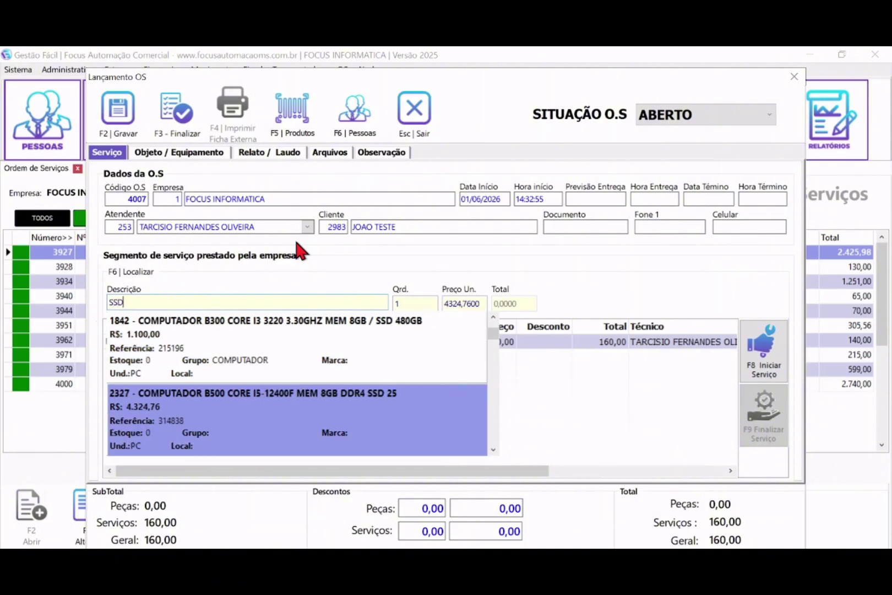
{"action": "key", "text": "Down"}
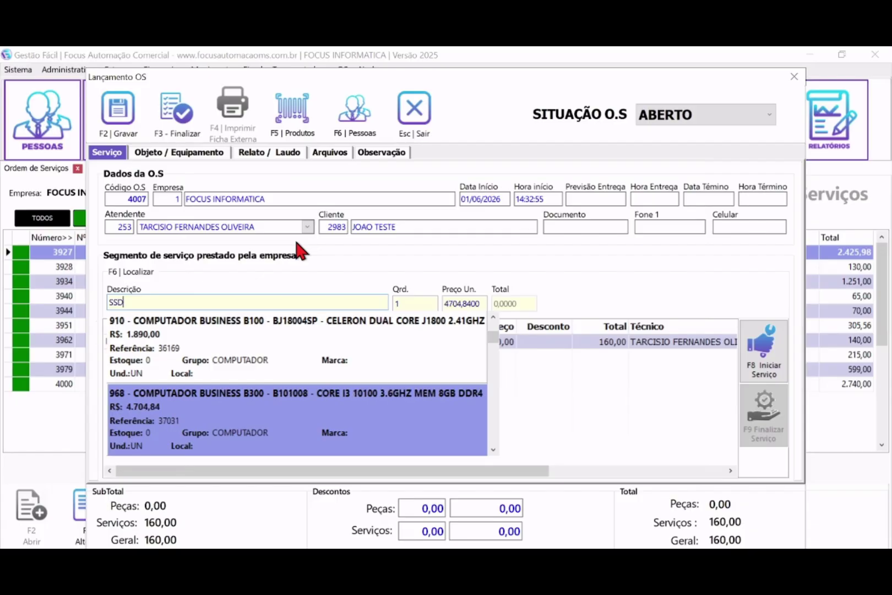
{"action": "key", "text": "BackSpace"}
{"action": "key", "text": "BackSpace"}
{"action": "key", "text": "BackSpace"}
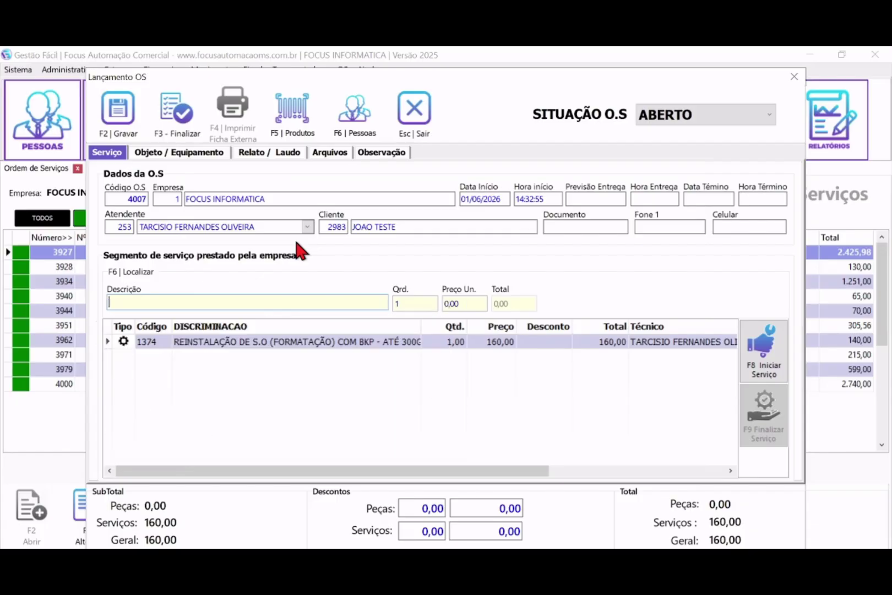
- Search 'SANDISK' and pick item 2490, NVME M.2 SANDISK PLUS 250GB
{"action": "type", "text": "SANDIS"}
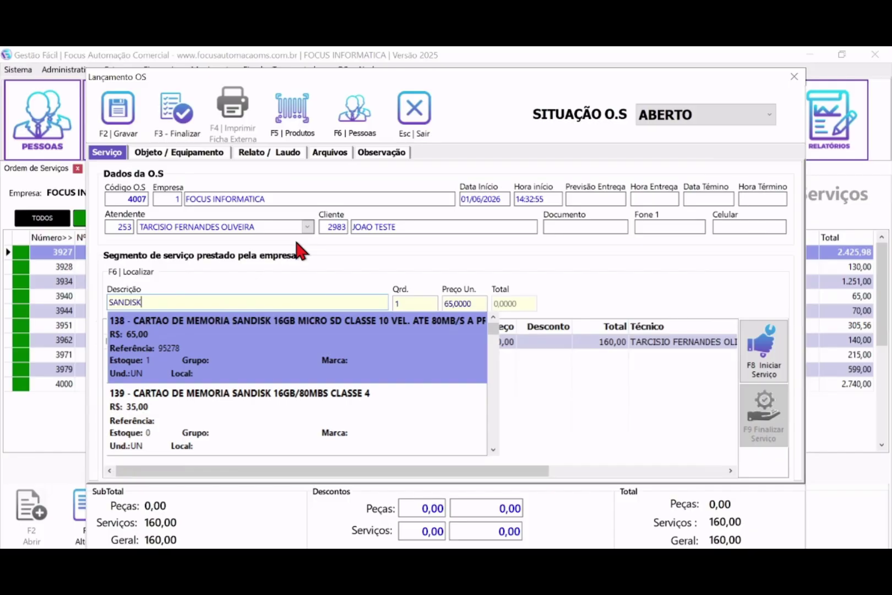
{"action": "type", "text": "K"}
{"action": "key", "text": "Down"}
{"action": "key", "text": "Down"}
{"action": "key", "text": "Down"}
{"action": "key", "text": "Down"}
{"action": "key", "text": "Down"}
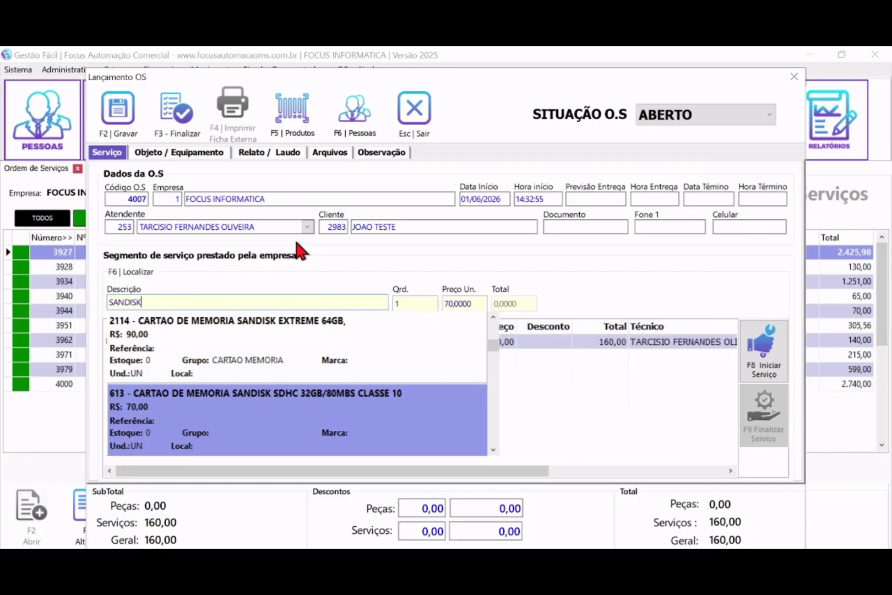
{"action": "key", "text": "Down"}
{"action": "key", "text": "Down"}
{"action": "key", "text": "Down"}
{"action": "key", "text": "Down"}
{"action": "key", "text": "Down"}
{"action": "key", "text": "Down"}
{"action": "key", "text": "Down"}
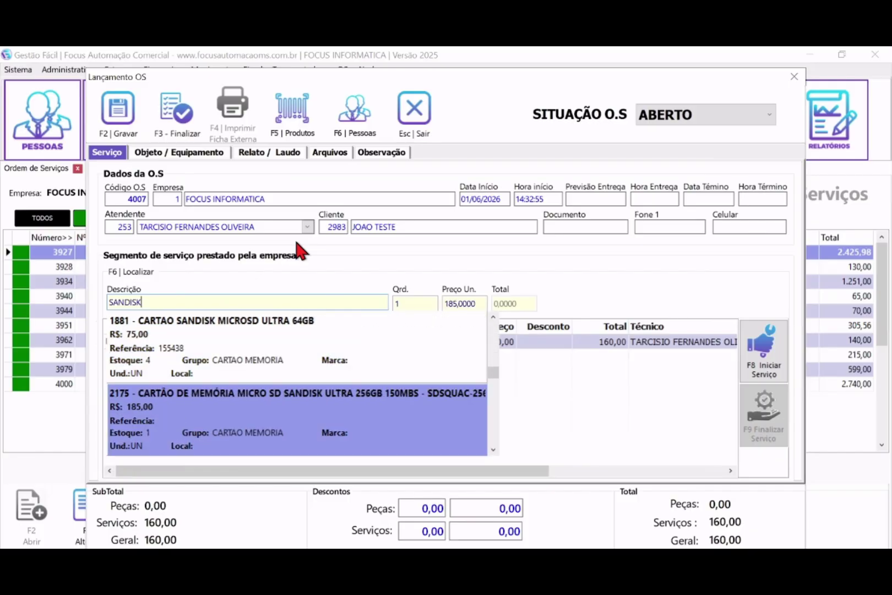
{"action": "key", "text": "Down"}
{"action": "key", "text": "Down"}
{"action": "key", "text": "Down"}
{"action": "key", "text": "Up"}
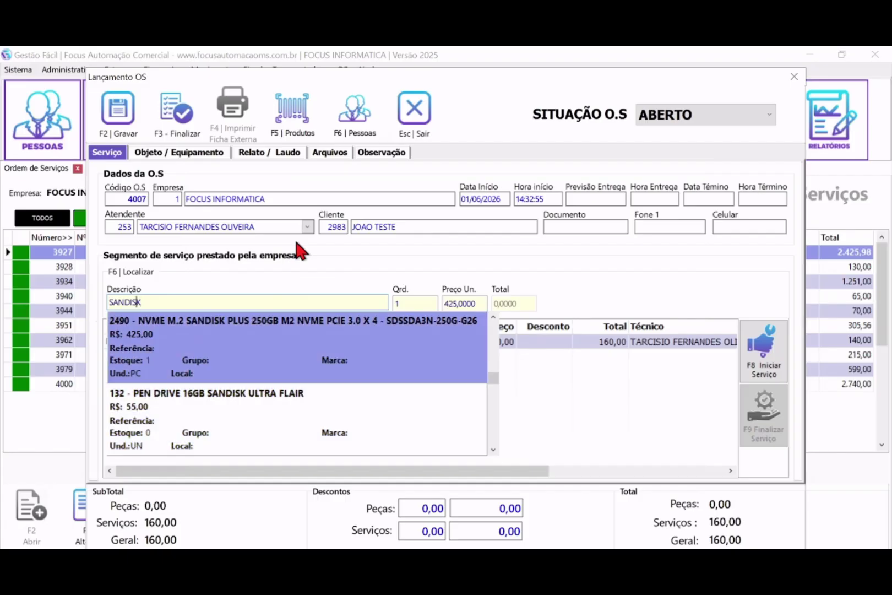
{"action": "key", "text": "Return"}
- Accept the drive's quantity and 425,00 price, assign the technician and add it to the order
{"action": "key", "text": "Return"}
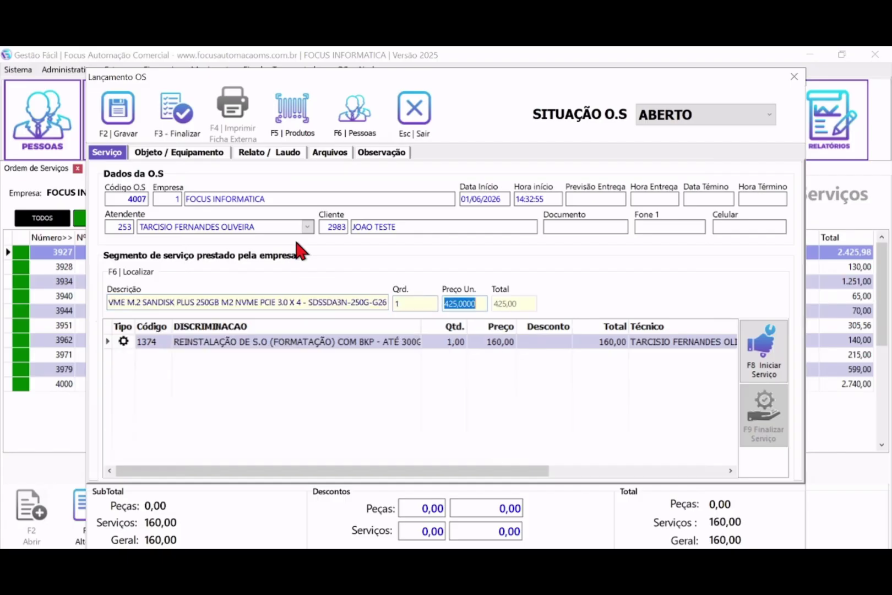
{"action": "key", "text": "Return"}
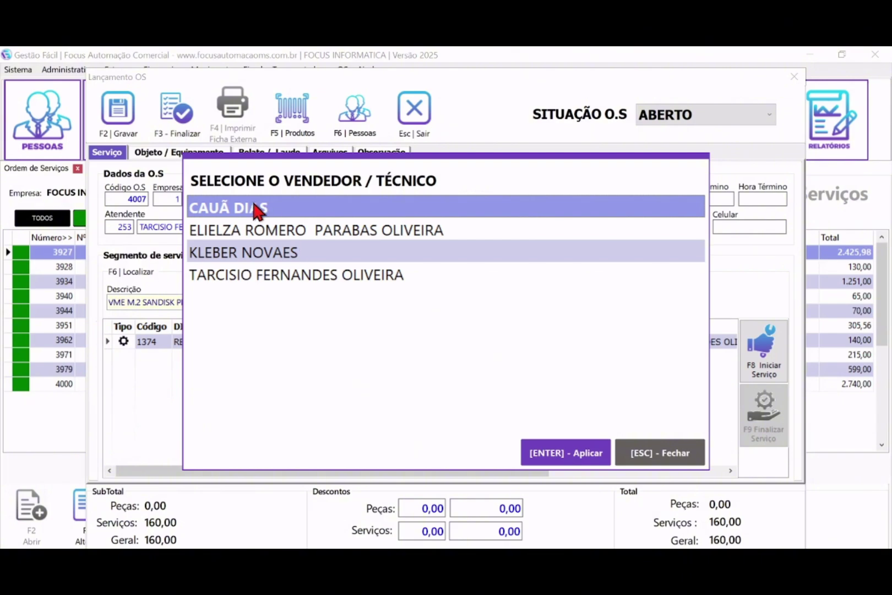
{"action": "left_click", "coordinate": [250, 275]}
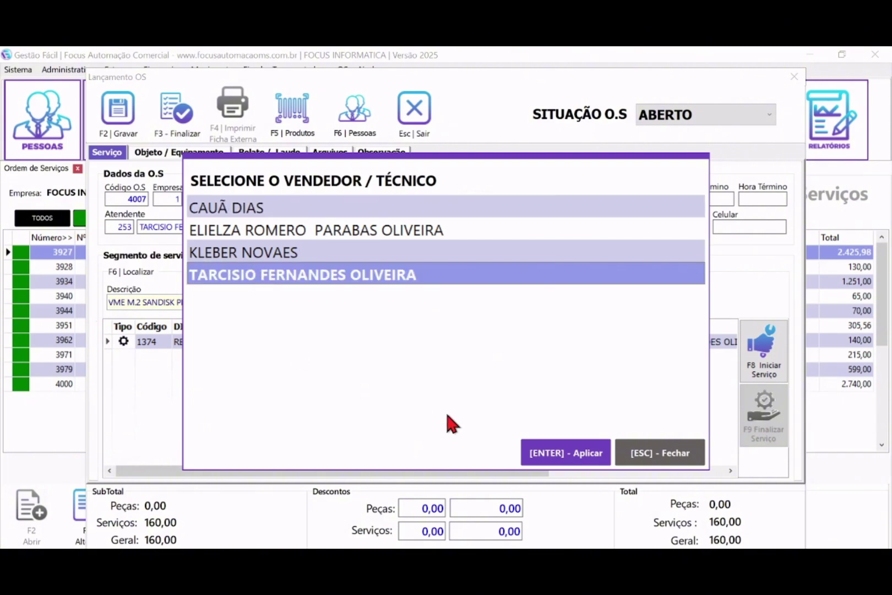
{"action": "left_click", "coordinate": [565, 460]}
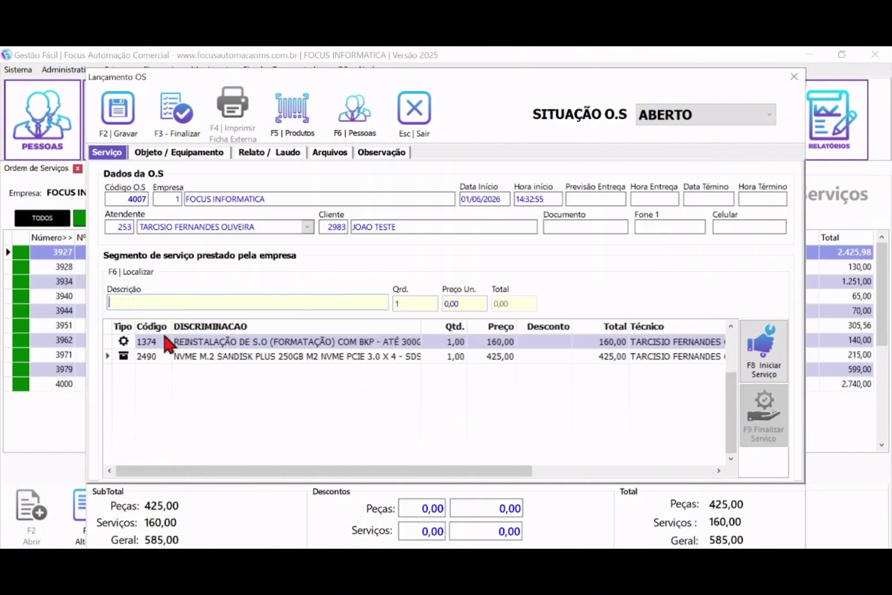
{"action": "left_click", "coordinate": [248, 356]}
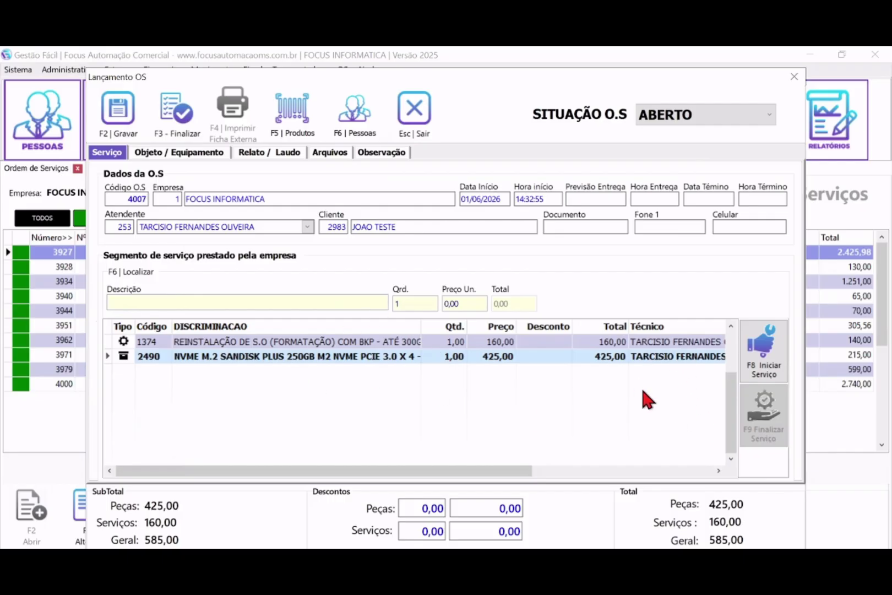
- Select the reinstallation service row and check that the parts discount value stays 0,00
{"action": "left_click", "coordinate": [252, 342]}
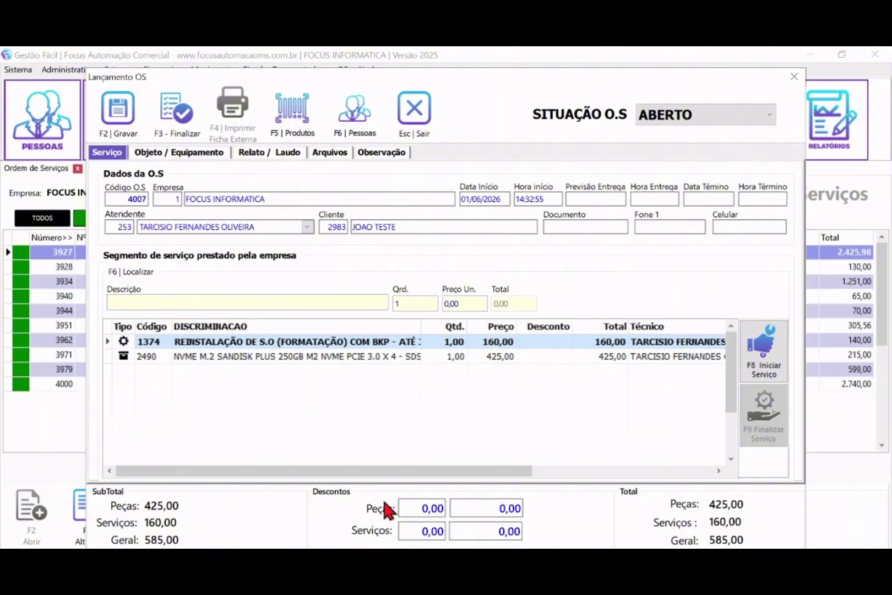
{"action": "left_click", "coordinate": [474, 506]}
{"action": "double_click", "coordinate": [468, 507]}
{"action": "left_click_drag", "start_coordinate": [441, 508], "coordinate": [433, 509]}
{"action": "left_click", "coordinate": [491, 534]}
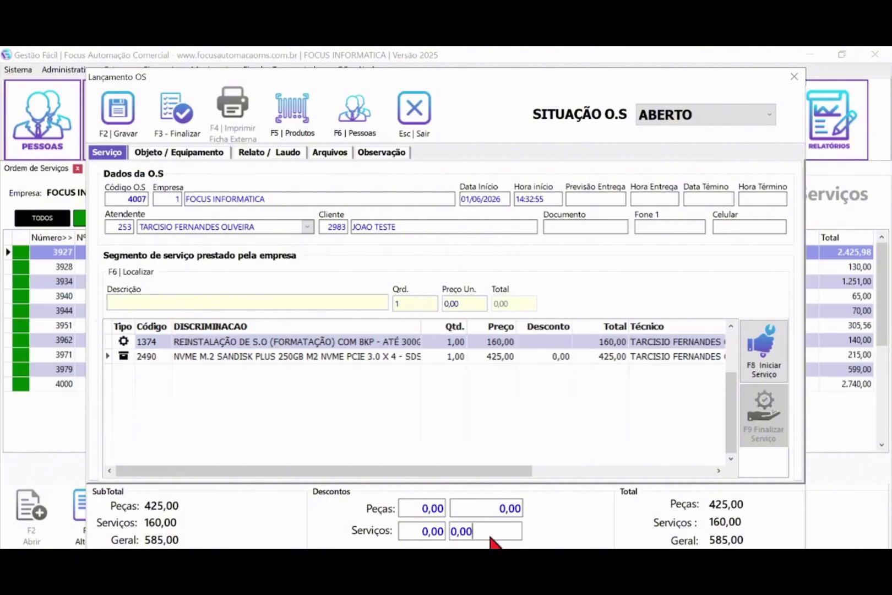
{"action": "left_click", "coordinate": [488, 509]}
{"action": "left_click", "coordinate": [476, 534]}
{"action": "left_click", "coordinate": [483, 513]}
{"action": "left_click", "coordinate": [483, 534]}
- Go through the parts and services discount percentage and amount fields, leaving all at 0,00
{"action": "left_click", "coordinate": [429, 511]}
{"action": "left_click", "coordinate": [423, 534]}
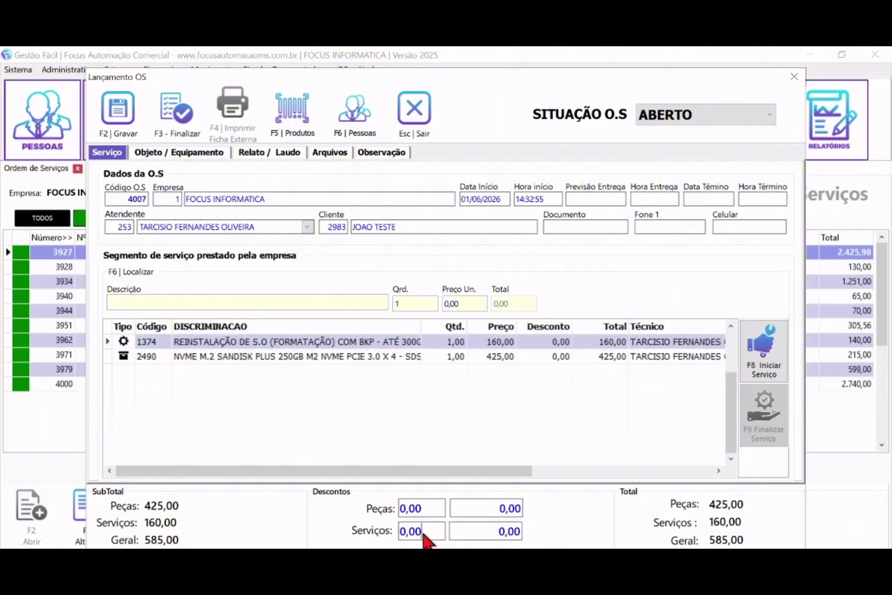
{"action": "left_click", "coordinate": [475, 532]}
{"action": "left_click", "coordinate": [477, 513]}
{"action": "left_click", "coordinate": [433, 505]}
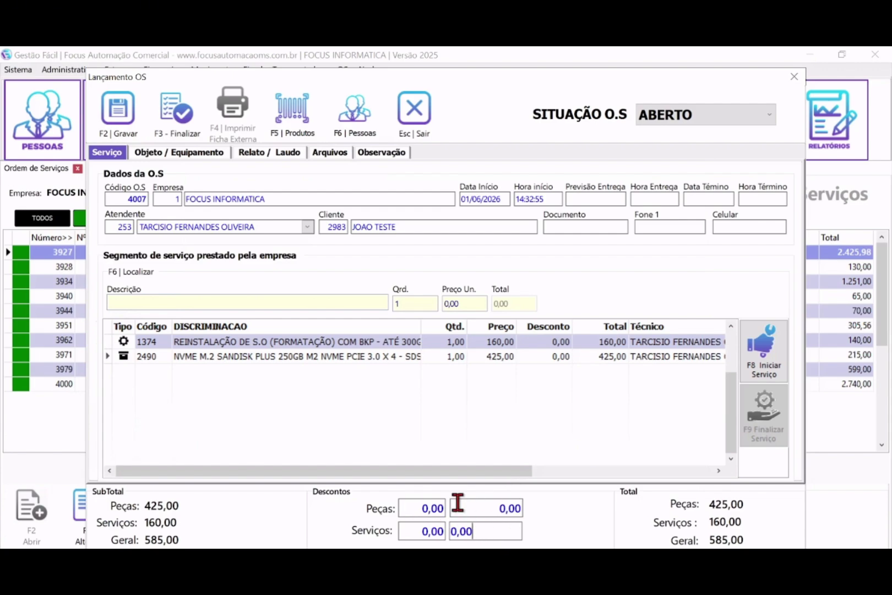
{"action": "left_click", "coordinate": [435, 531]}
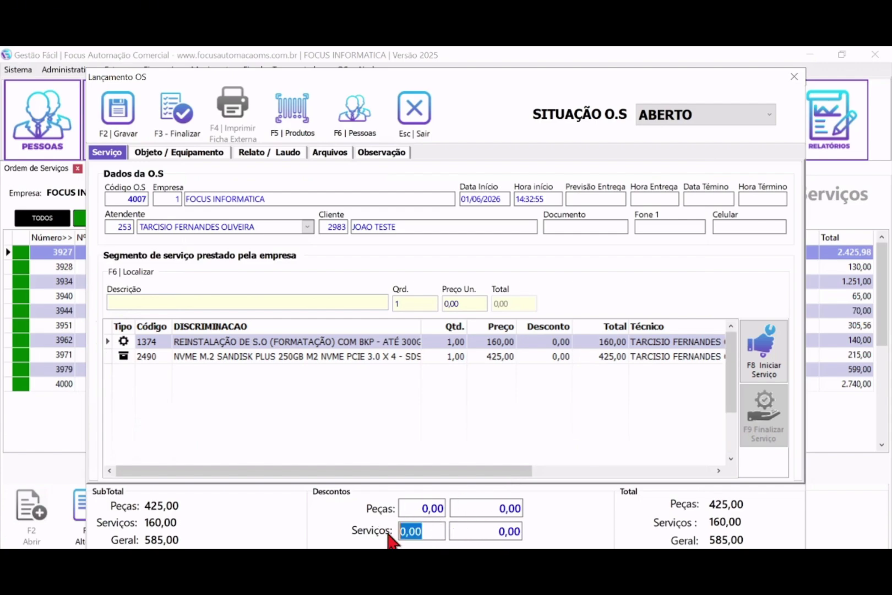
{"action": "left_click_drag", "start_coordinate": [434, 509], "coordinate": [381, 502]}
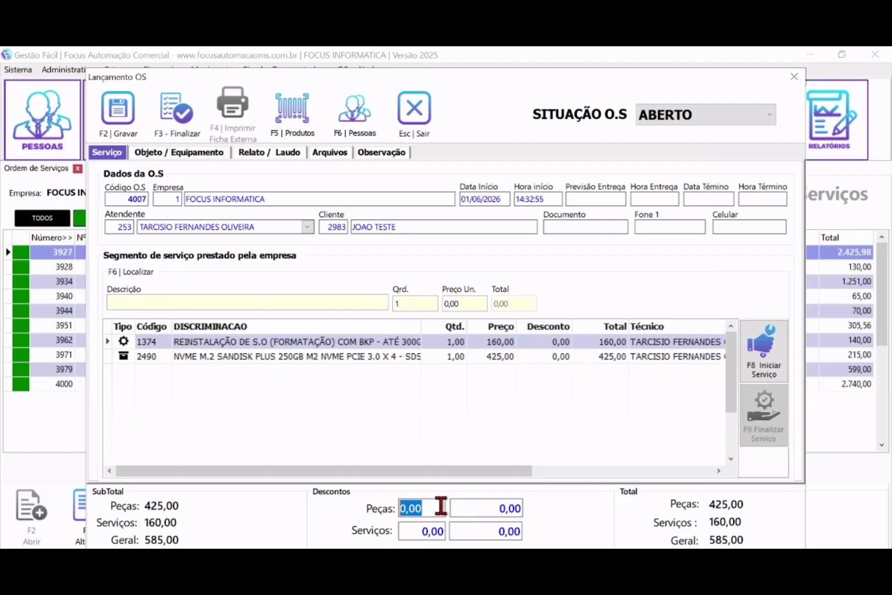
{"action": "left_click", "coordinate": [468, 509]}
{"action": "left_click", "coordinate": [471, 530]}
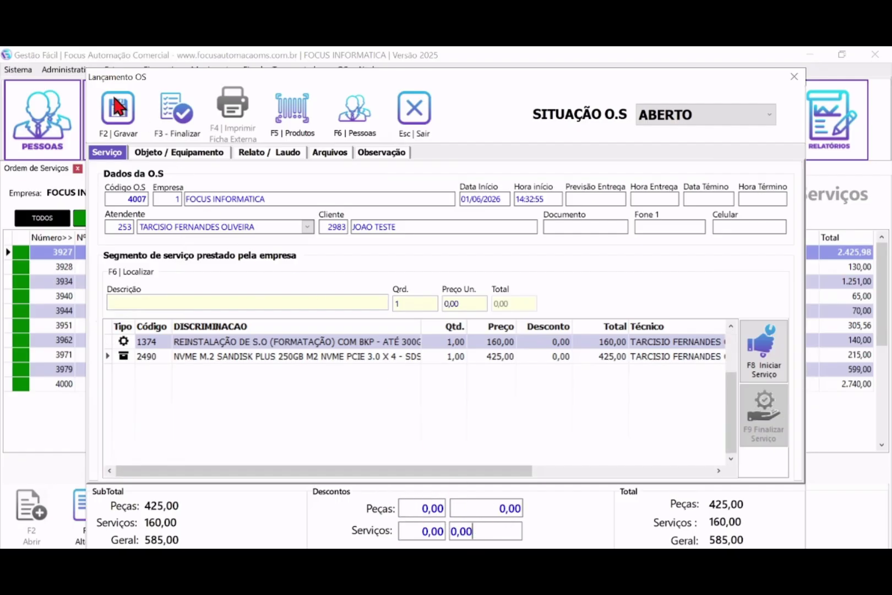
- Set order 4007's status to EM ANDAMENTO and save it
{"action": "left_click", "coordinate": [666, 114]}
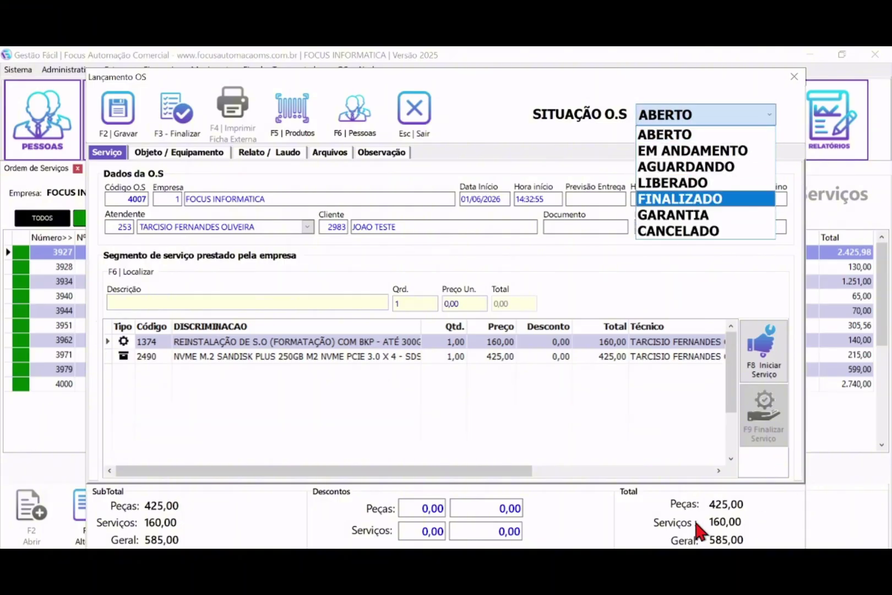
{"action": "left_click", "coordinate": [666, 151]}
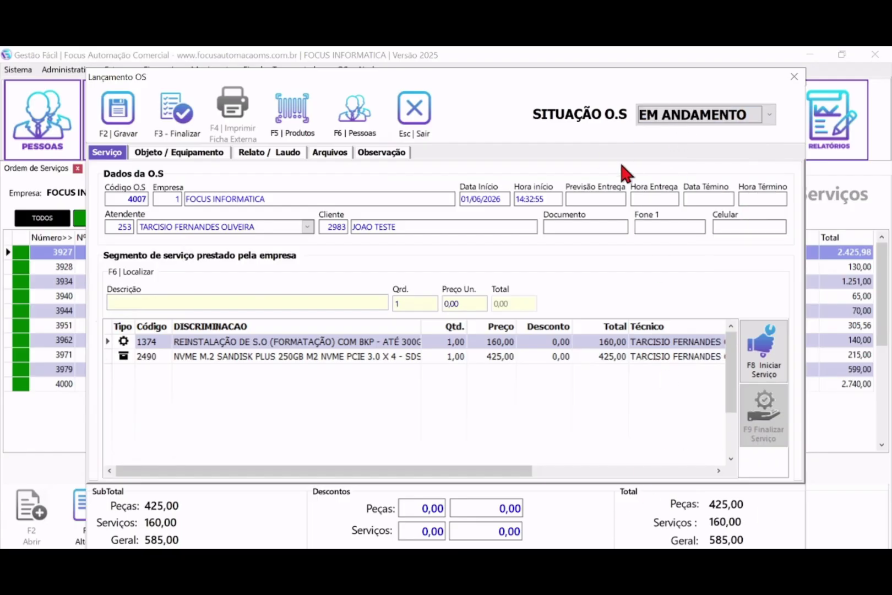
{"action": "left_click", "coordinate": [105, 113]}
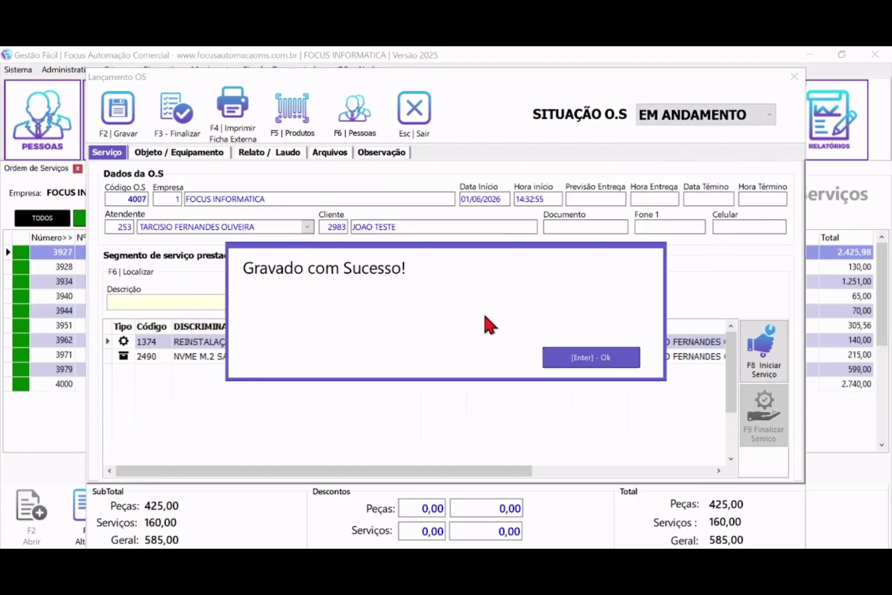
{"action": "left_click", "coordinate": [599, 363]}
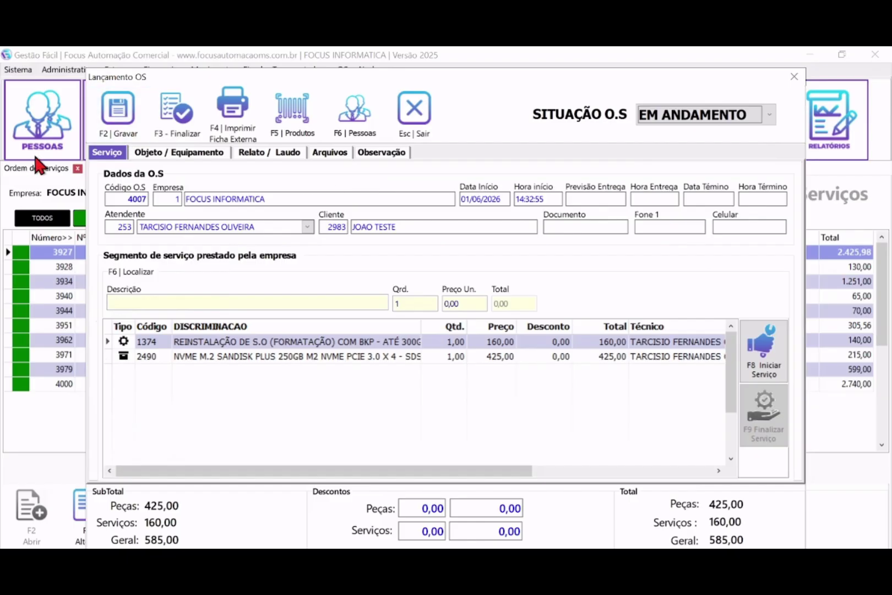
- Preview the external service order report, then close it and the order form
{"action": "left_click", "coordinate": [240, 115]}
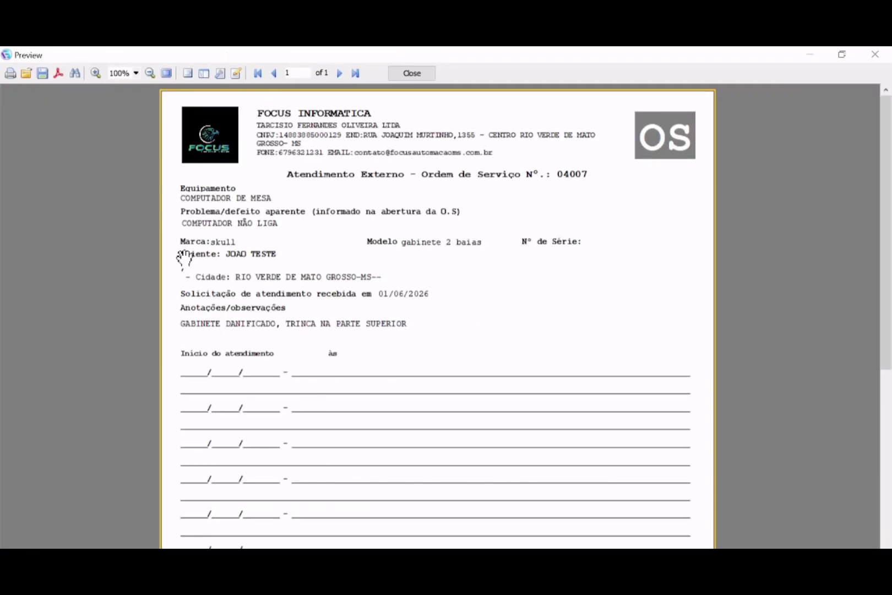
{"action": "left_click_drag", "start_coordinate": [884, 209], "coordinate": [889, 257]}
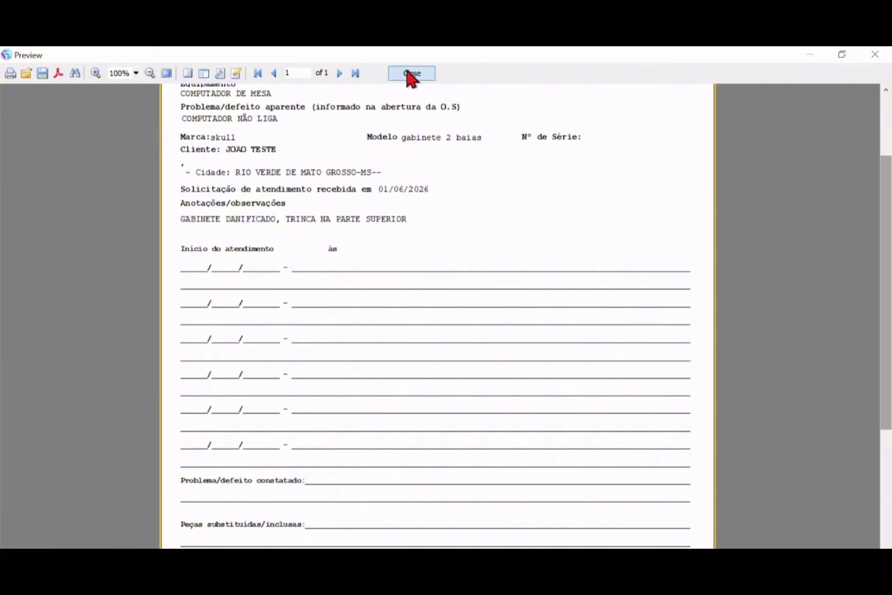
{"action": "left_click", "coordinate": [411, 73]}
{"action": "left_click", "coordinate": [414, 106]}
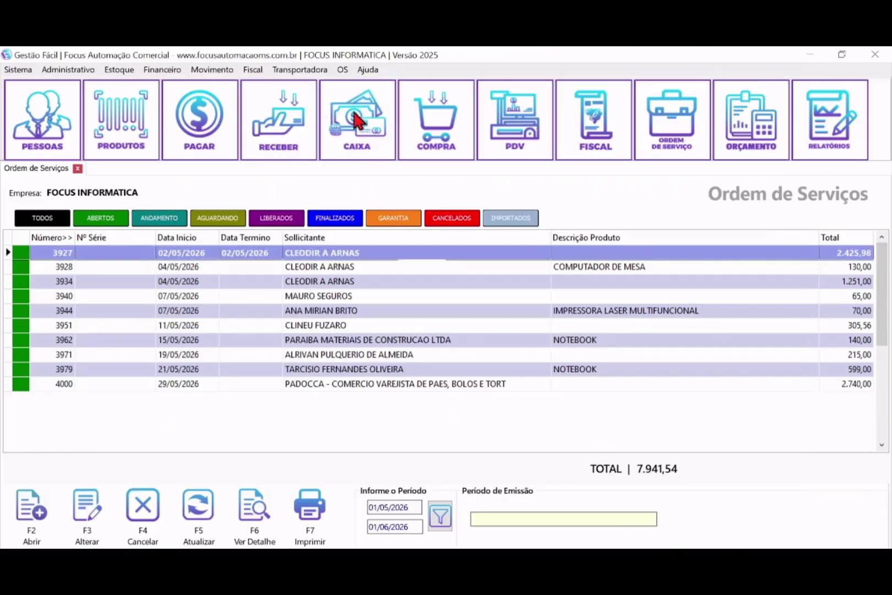
- Filter the list to in-progress orders and preview order 4007's report showing 585,00
{"action": "left_click", "coordinate": [313, 387]}
{"action": "left_click", "coordinate": [439, 516]}
{"action": "left_click", "coordinate": [204, 311]}
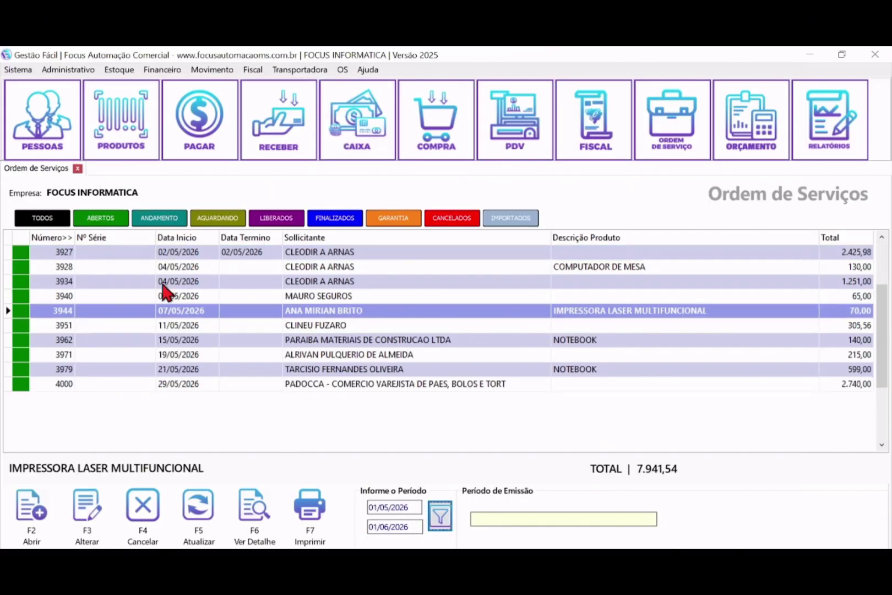
{"action": "left_click", "coordinate": [153, 220]}
{"action": "left_click", "coordinate": [316, 340]}
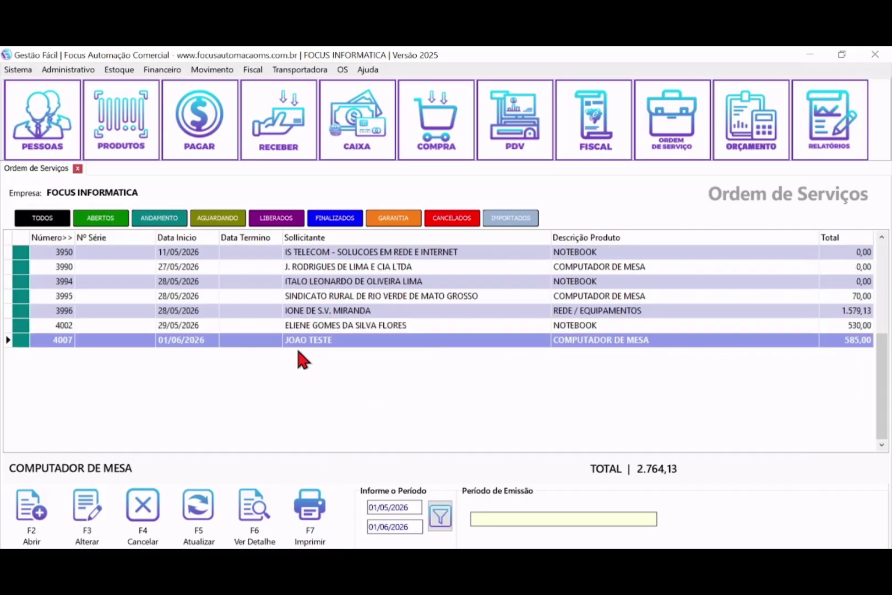
{"action": "left_click", "coordinate": [309, 507]}
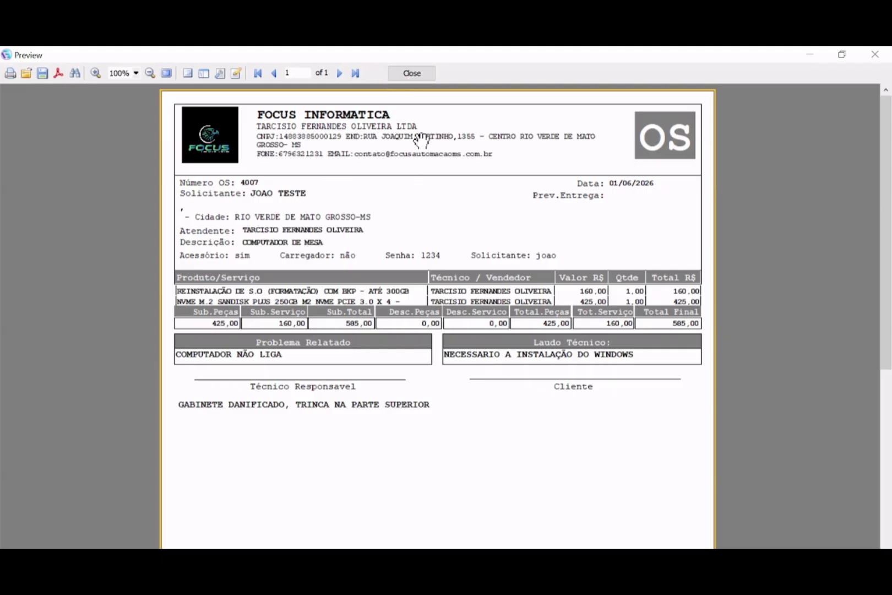
{"action": "left_click", "coordinate": [412, 73]}
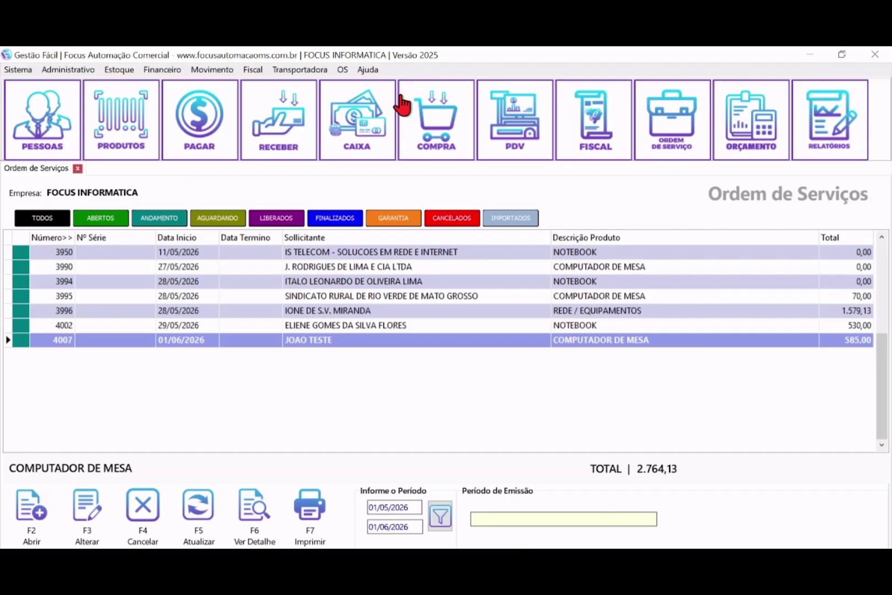
- Reselect order 4007 among the in-progress orders and reopen it for the test customer
{"action": "left_click", "coordinate": [332, 329]}
{"action": "left_click", "coordinate": [331, 341]}
{"action": "left_click", "coordinate": [334, 329]}
{"action": "left_click", "coordinate": [332, 341]}
{"action": "left_click", "coordinate": [159, 218]}
{"action": "left_click", "coordinate": [100, 218]}
{"action": "left_click", "coordinate": [159, 217]}
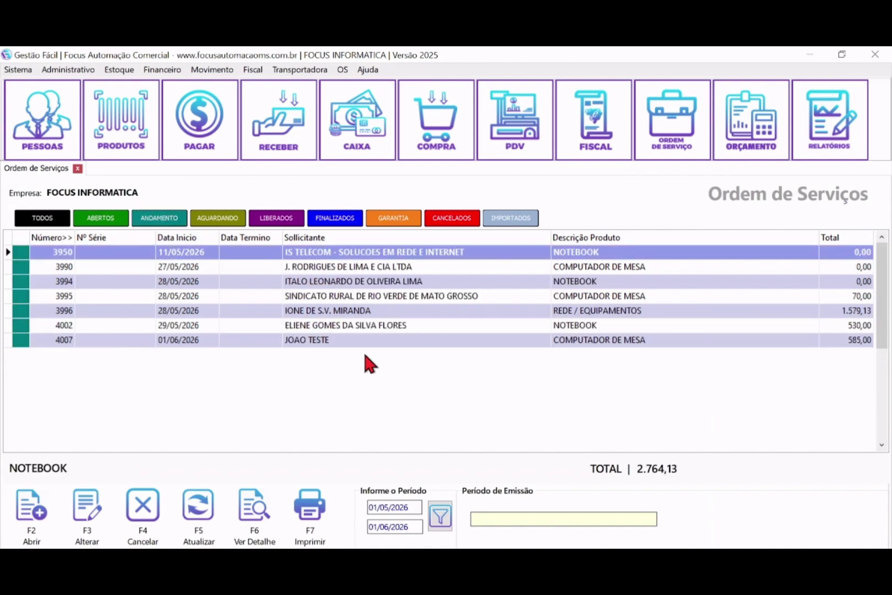
{"action": "double_click", "coordinate": [321, 339]}
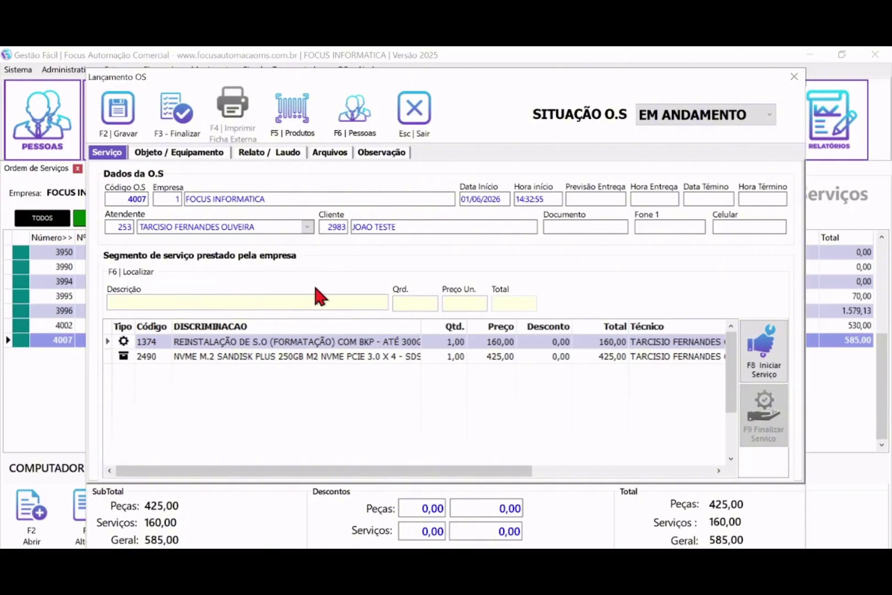
- Review order 4007's two item lines and its Relato/Laudo técnico notes, then close the form
{"action": "left_click", "coordinate": [295, 302]}
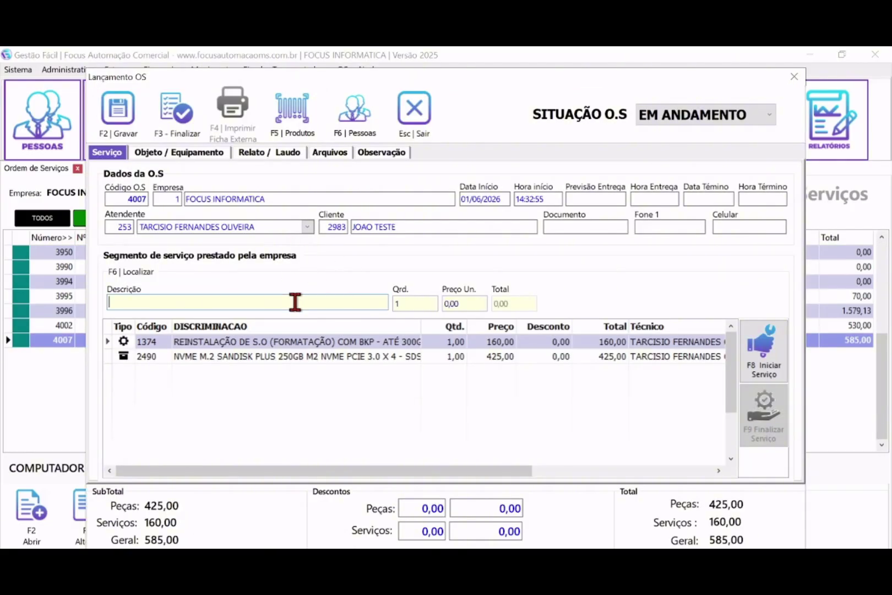
{"action": "left_click", "coordinate": [221, 356]}
{"action": "left_click", "coordinate": [220, 342]}
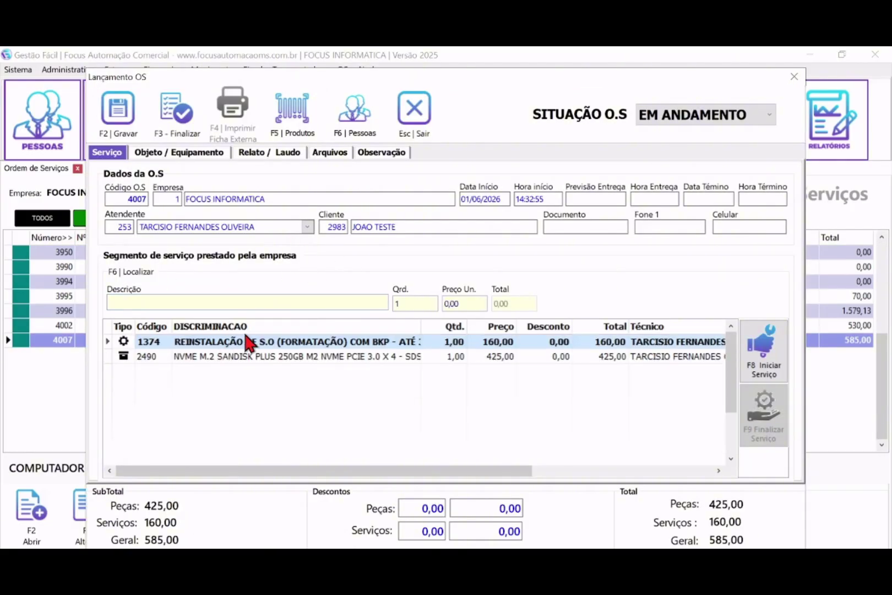
{"action": "left_click", "coordinate": [263, 151]}
{"action": "left_click_drag", "start_coordinate": [290, 349], "coordinate": [120, 306]}
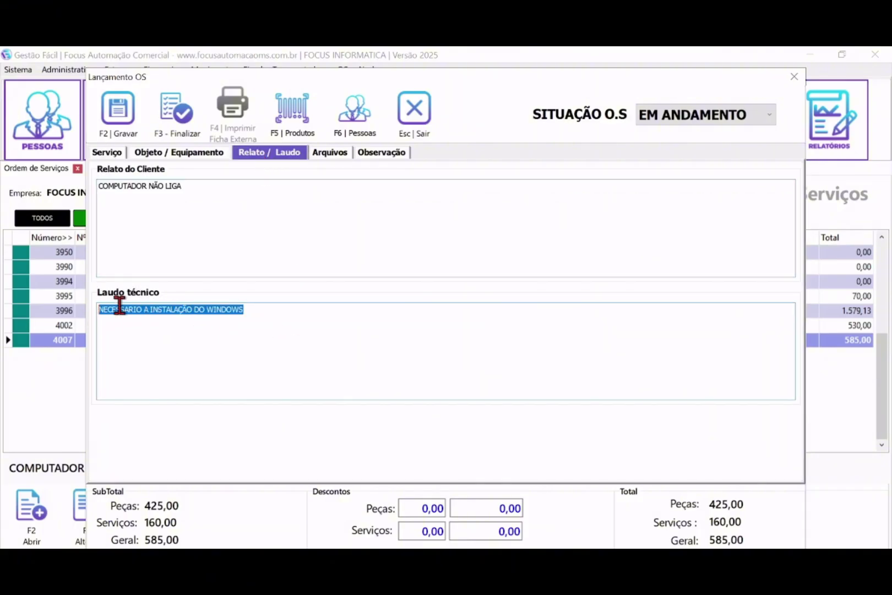
{"action": "left_click_drag", "start_coordinate": [250, 226], "coordinate": [114, 226]}
{"action": "left_click_drag", "start_coordinate": [289, 325], "coordinate": [247, 235]}
{"action": "left_click", "coordinate": [413, 120]}
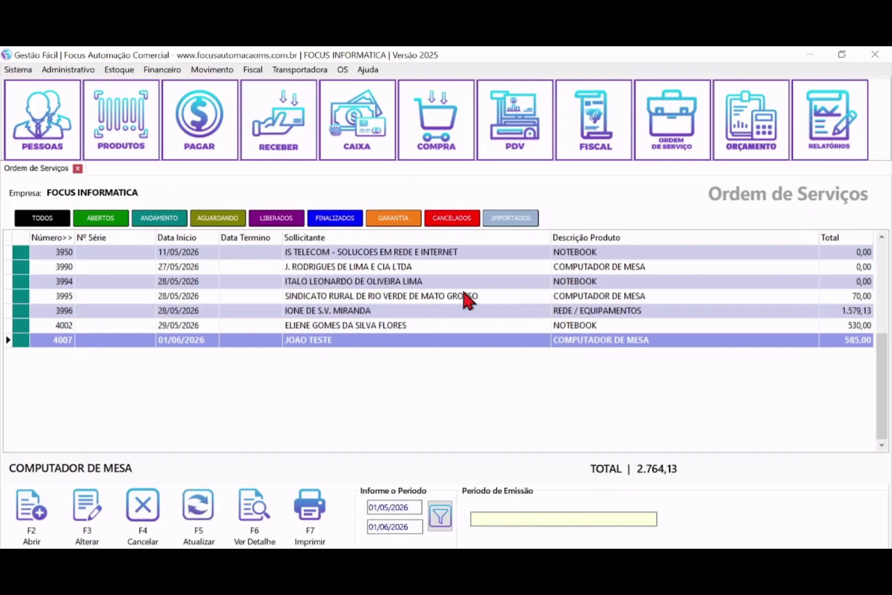
- Reopen order 4007, save it and confirm finalizing it
{"action": "double_click", "coordinate": [305, 332]}
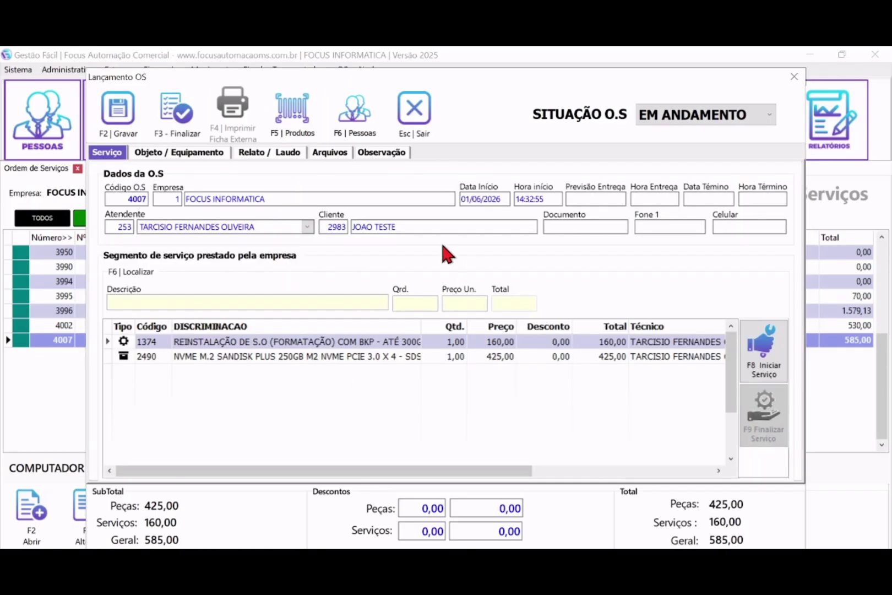
{"action": "left_click", "coordinate": [117, 119]}
{"action": "left_click", "coordinate": [592, 359]}
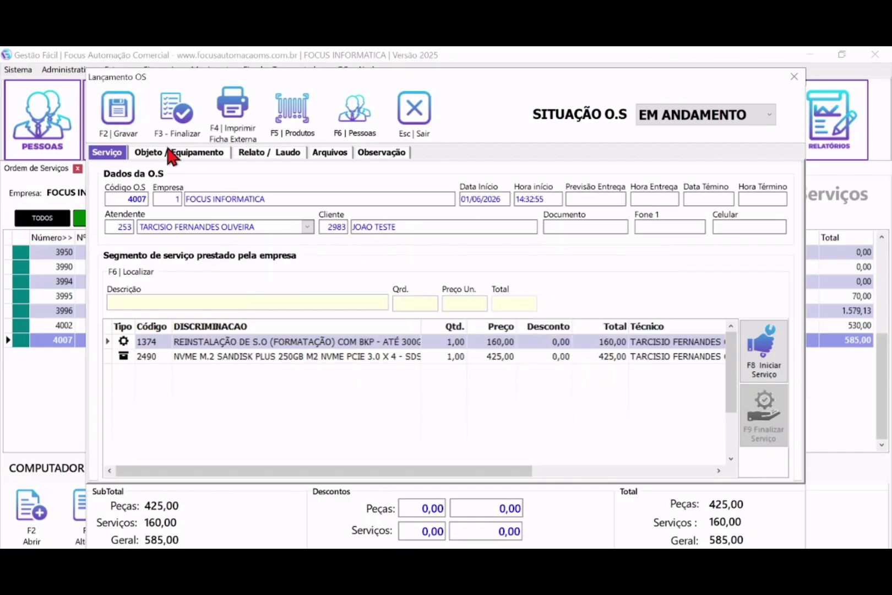
{"action": "left_click", "coordinate": [175, 113]}
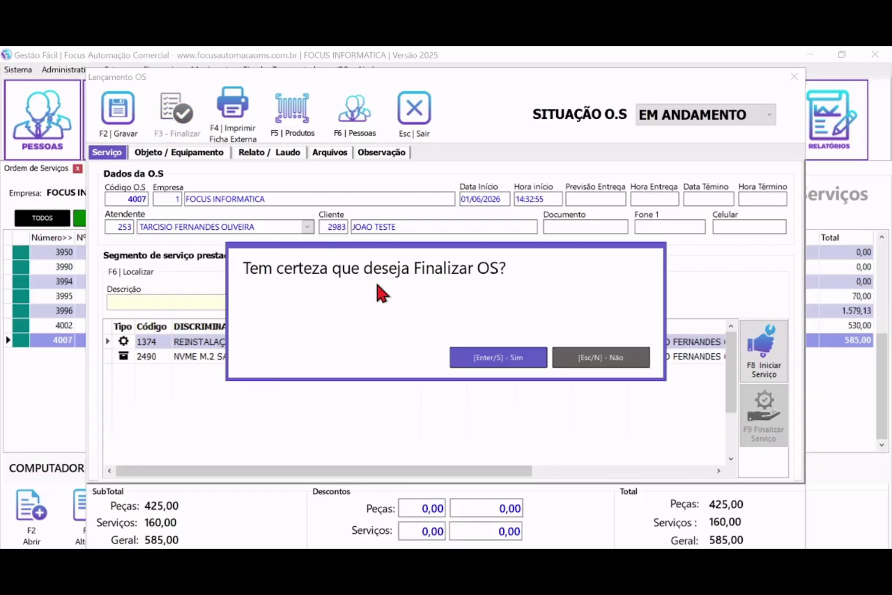
{"action": "left_click", "coordinate": [495, 363]}
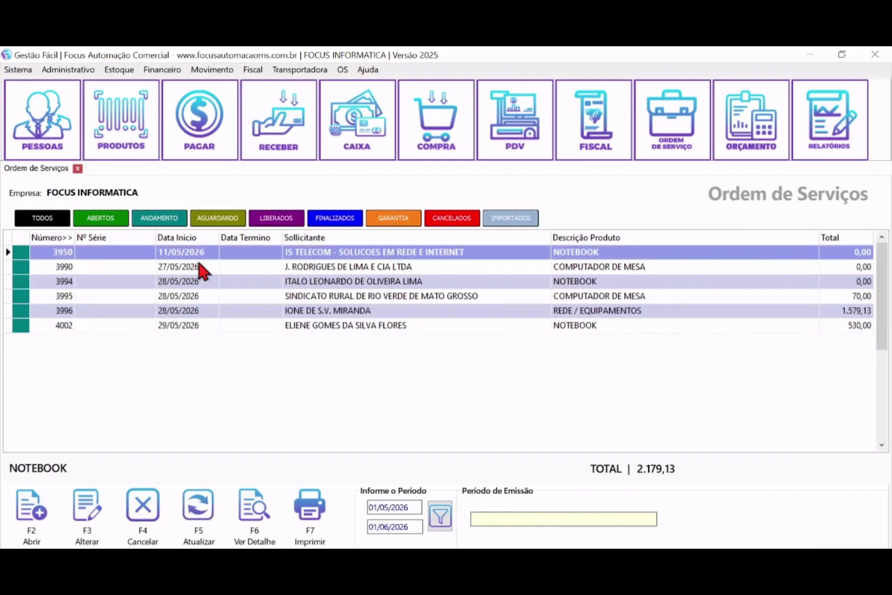
- Filter to finalized orders, preview OS 4007's 585,00 report, then minimize to the PDV
{"action": "left_click", "coordinate": [332, 220]}
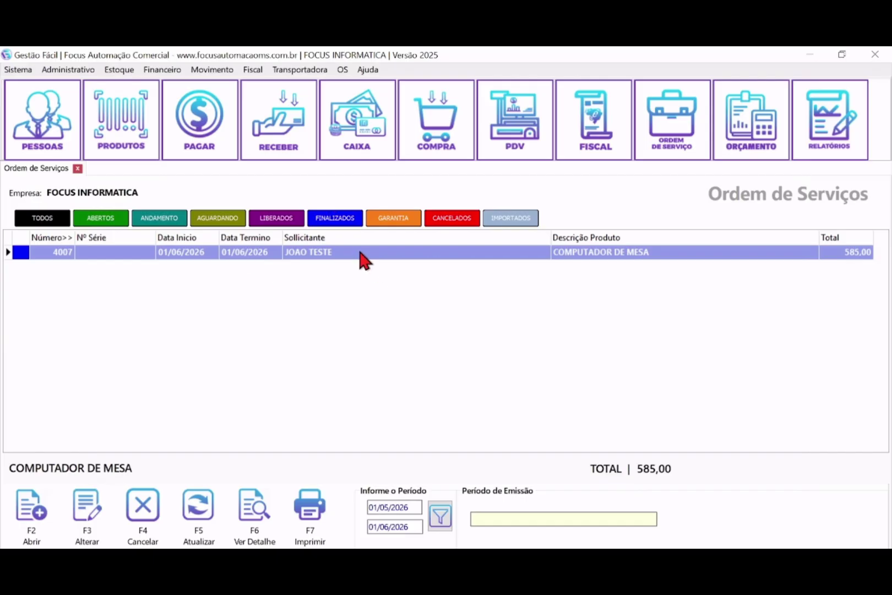
{"action": "left_click", "coordinate": [307, 506]}
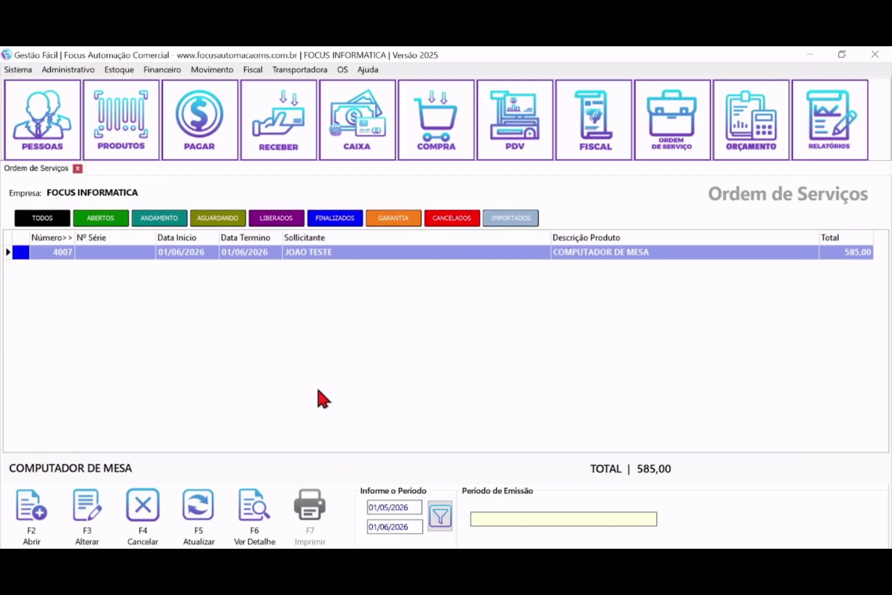
{"action": "left_click", "coordinate": [415, 73]}
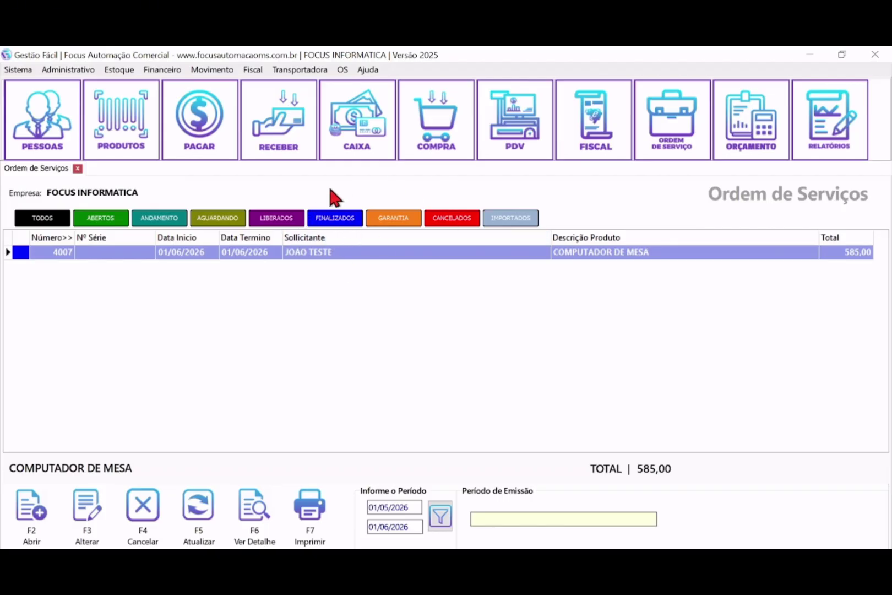
{"action": "left_click", "coordinate": [813, 54]}
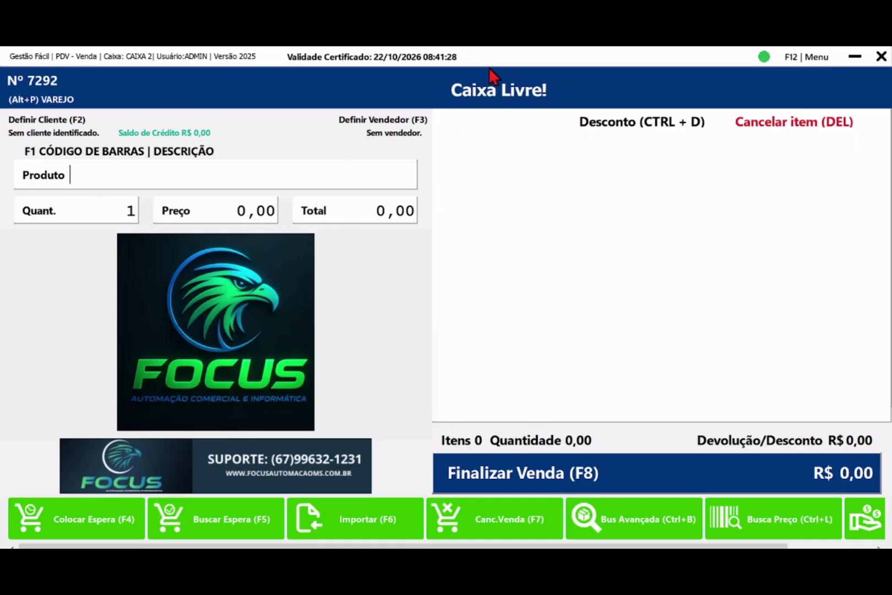
- Import finalized OS 4007 into sale 7292, loading its drive and reinstallation lines for R$ 585,00
{"action": "left_click", "coordinate": [380, 531]}
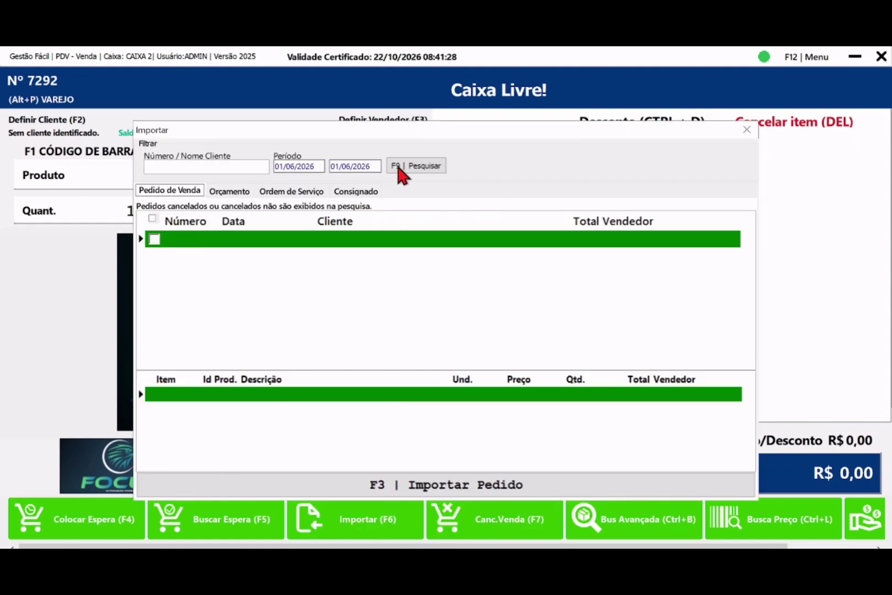
{"action": "left_click", "coordinate": [292, 193]}
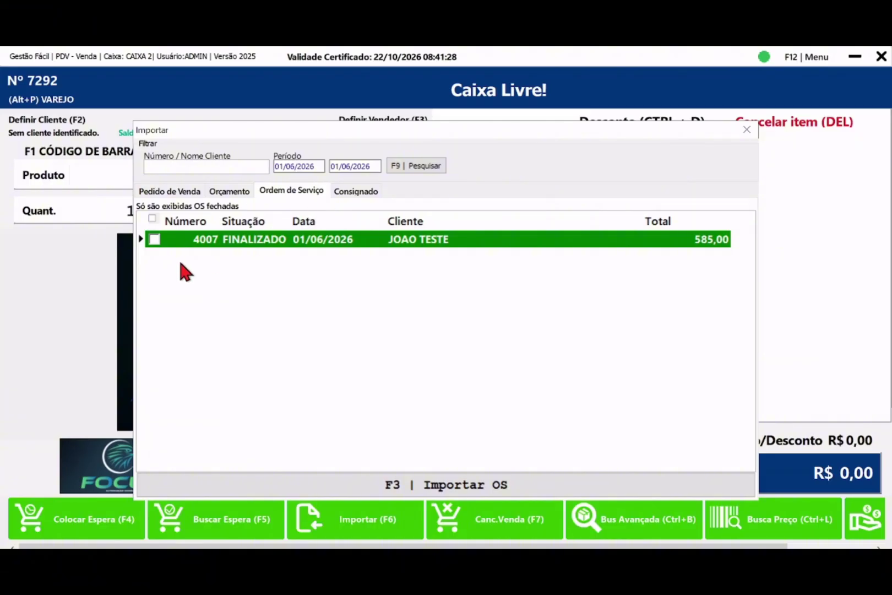
{"action": "left_click", "coordinate": [154, 240]}
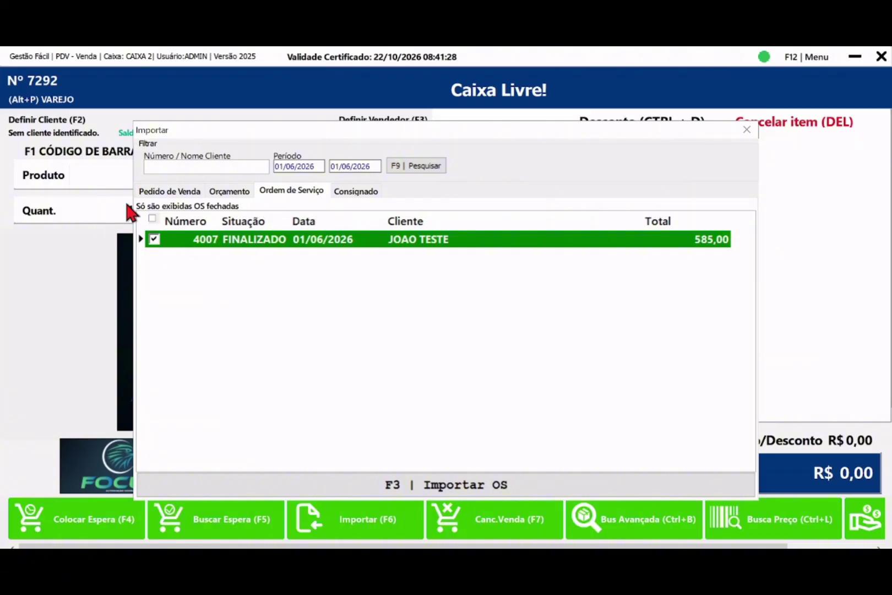
{"action": "left_click", "coordinate": [154, 240]}
{"action": "left_click", "coordinate": [154, 239]}
{"action": "left_click", "coordinate": [474, 492]}
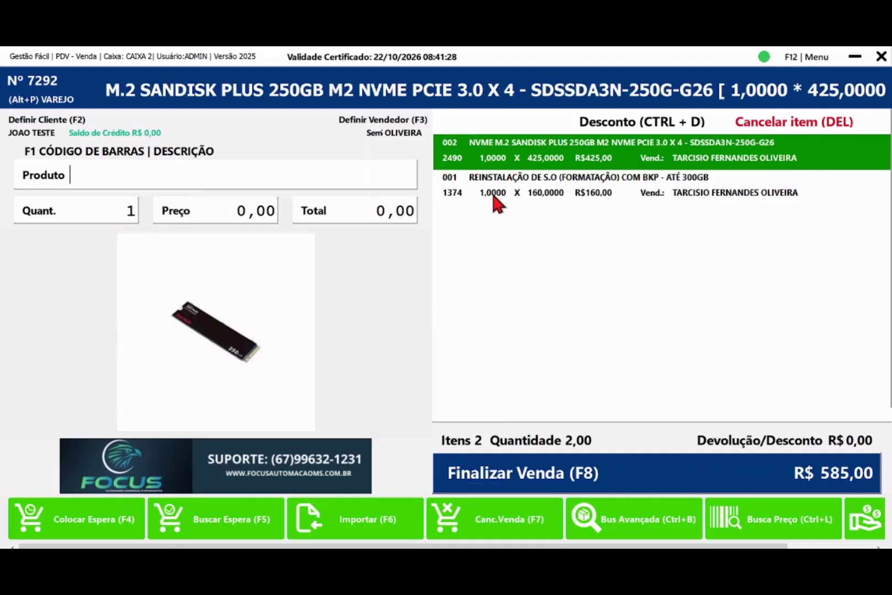
{"action": "left_click", "coordinate": [502, 194]}
{"action": "left_click", "coordinate": [506, 161]}
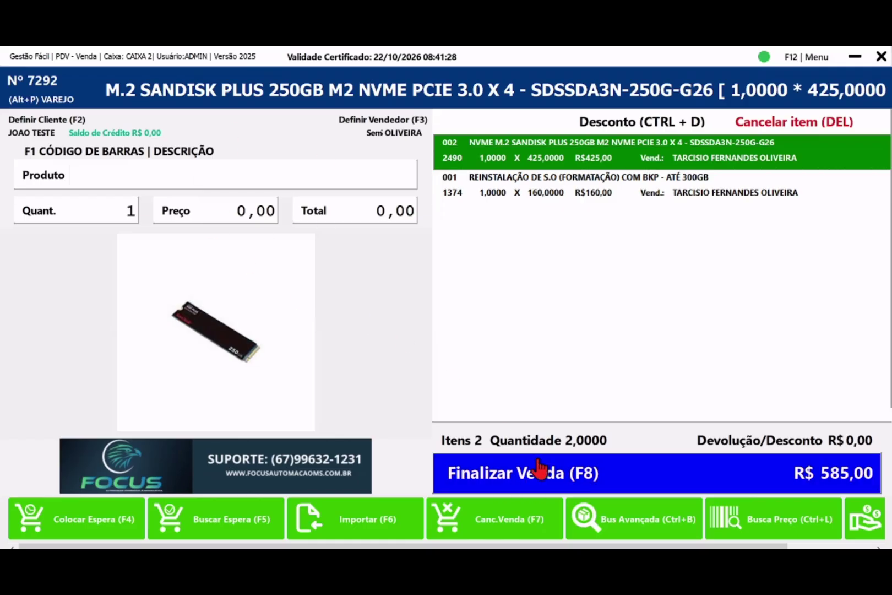
- Start payment for the R$ 585,00 sale and check the discount and surcharge fields
{"action": "left_click", "coordinate": [551, 474]}
{"action": "left_click", "coordinate": [361, 238]}
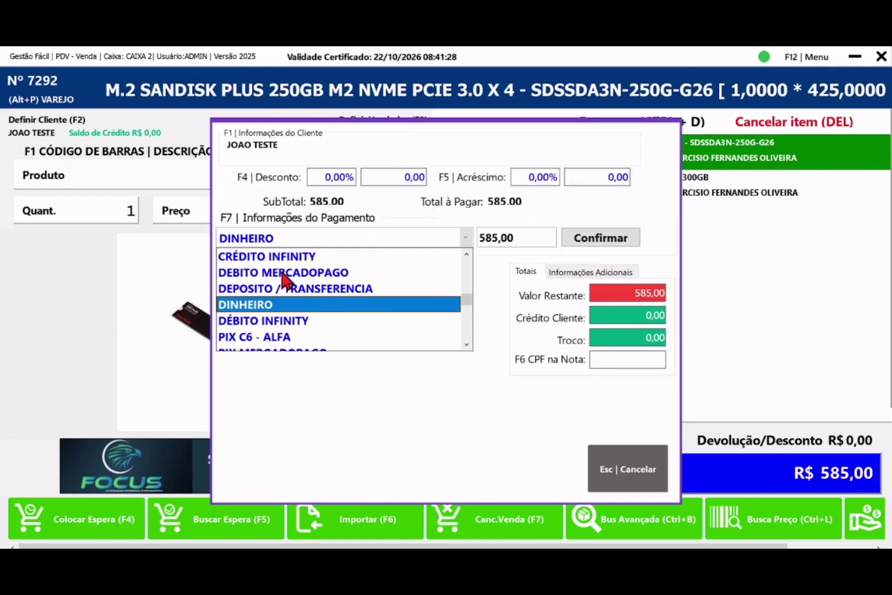
{"action": "left_click", "coordinate": [287, 307]}
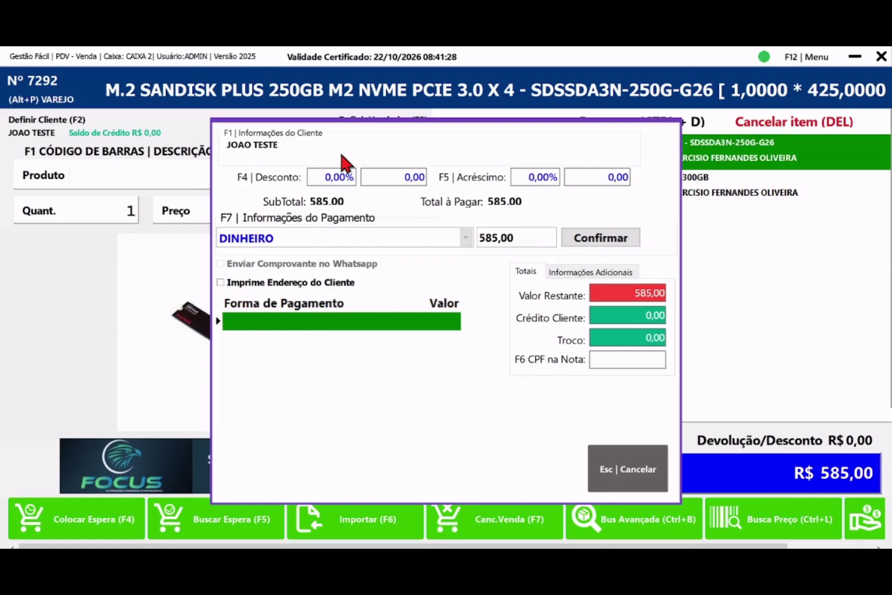
{"action": "left_click", "coordinate": [406, 177]}
{"action": "left_click", "coordinate": [351, 175]}
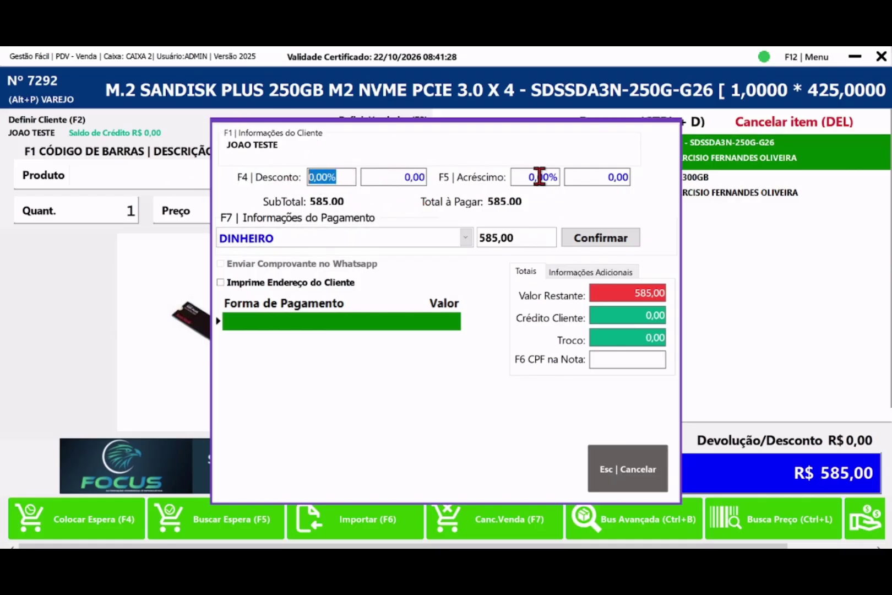
{"action": "left_click", "coordinate": [567, 177]}
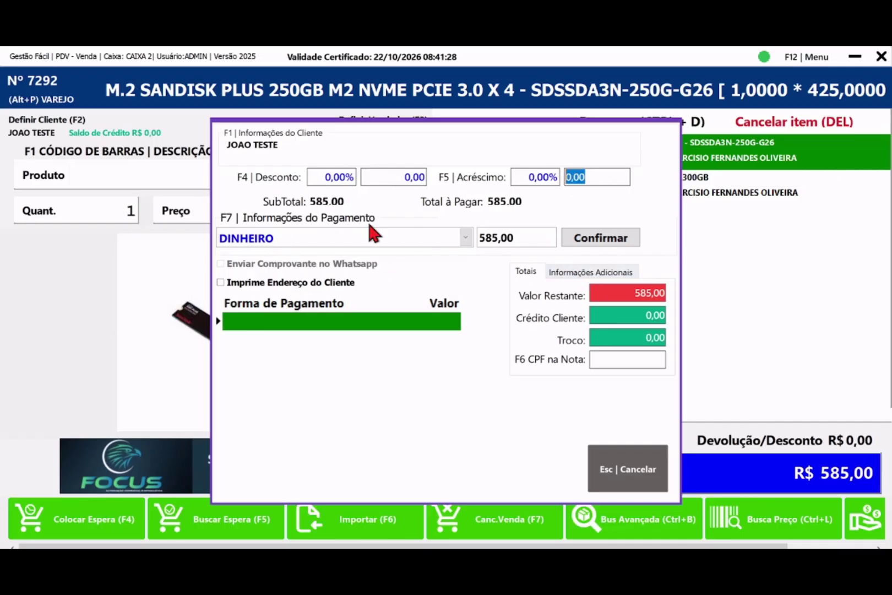
- Pay R$ 585,00 by PIX SICREDI and mark the Pix as authorized
{"action": "left_click", "coordinate": [397, 239]}
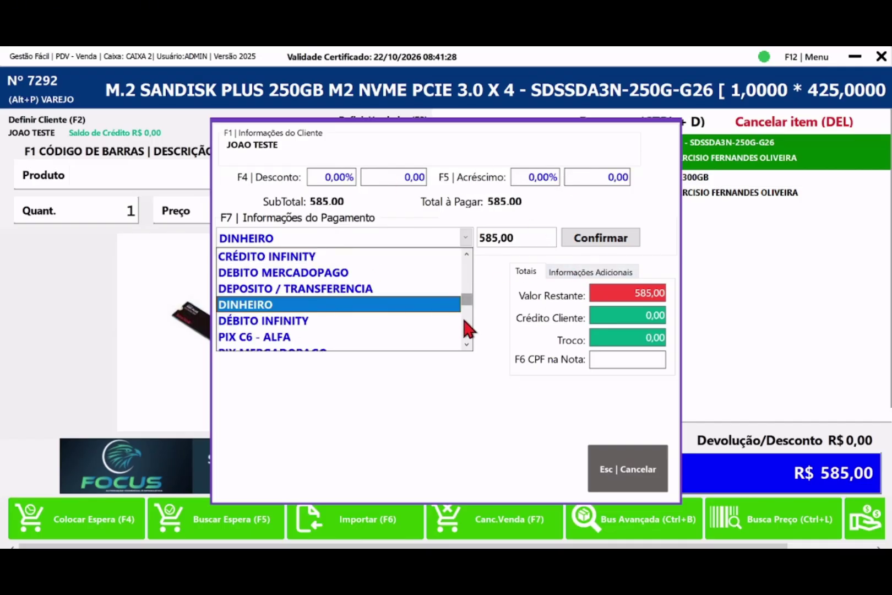
{"action": "scroll", "coordinate": [462, 330], "scroll_direction": "down", "scroll_amount": 2}
{"action": "left_click", "coordinate": [269, 341]}
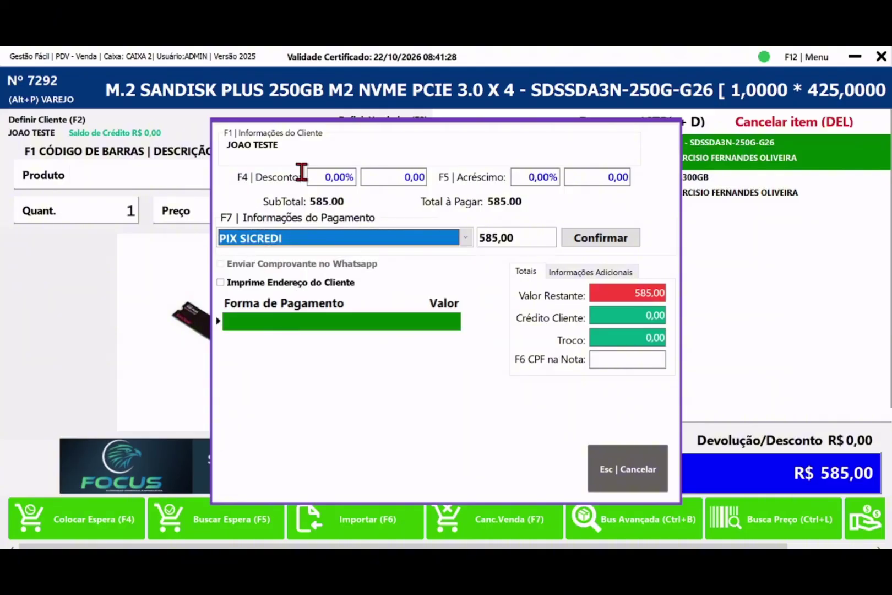
{"action": "left_click", "coordinate": [599, 237]}
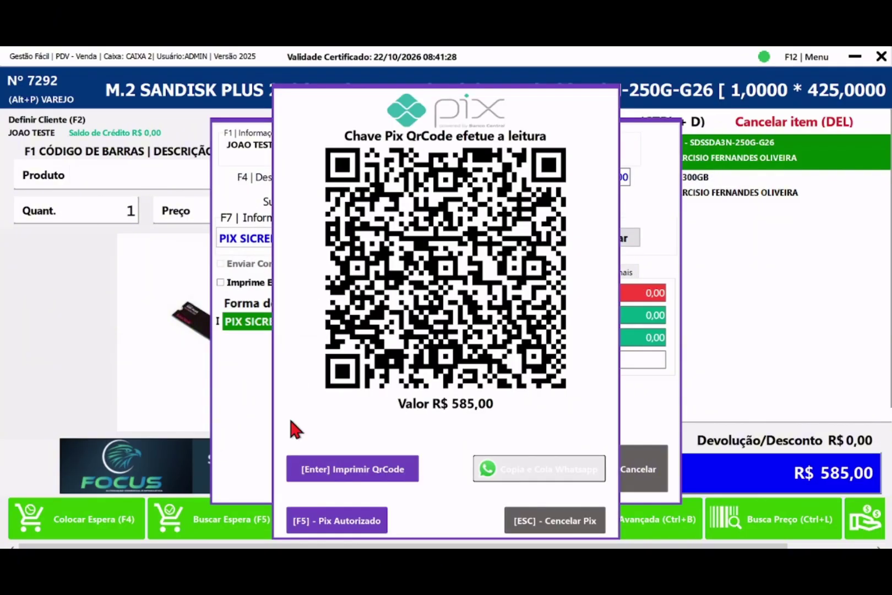
{"action": "left_click", "coordinate": [337, 522]}
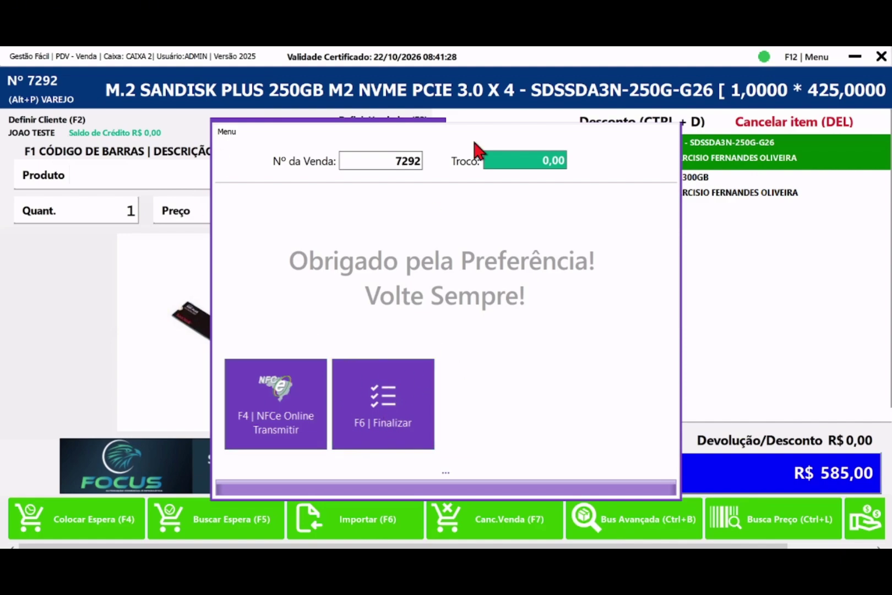
- Finalize sale 7292, check the R$ 585,00 PIX SICREDI receipt preview, and close it
{"action": "left_click", "coordinate": [379, 410]}
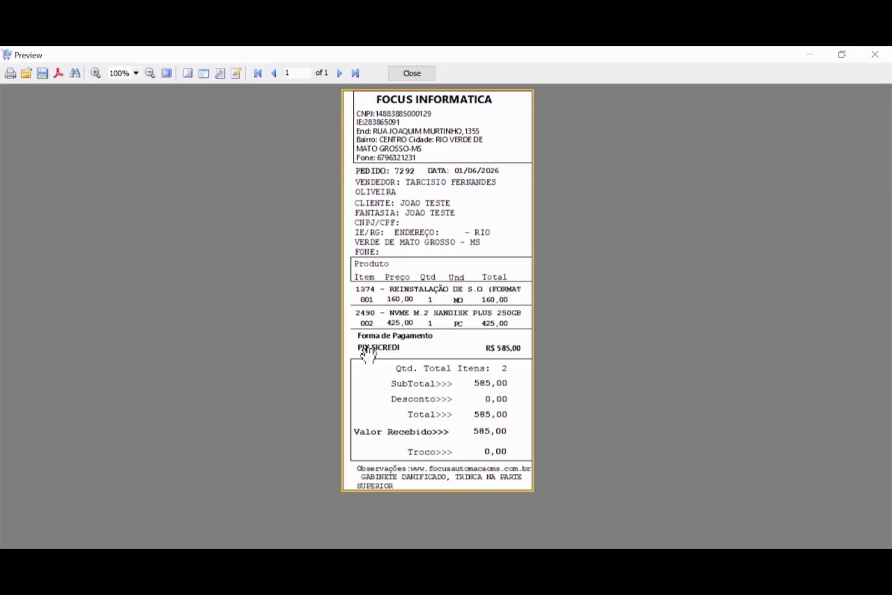
{"action": "left_click", "coordinate": [412, 74]}
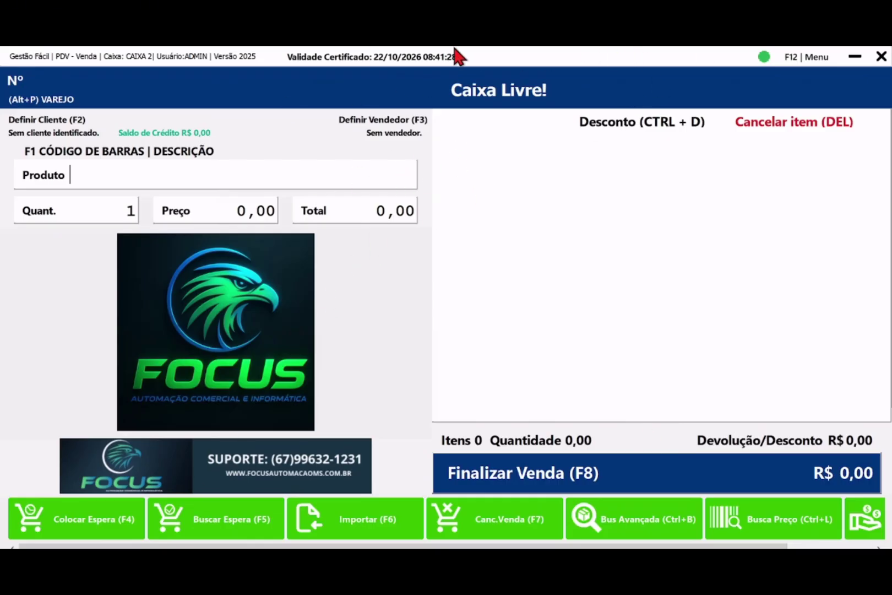
{"action": "mouse_move", "coordinate": [579, 52]}
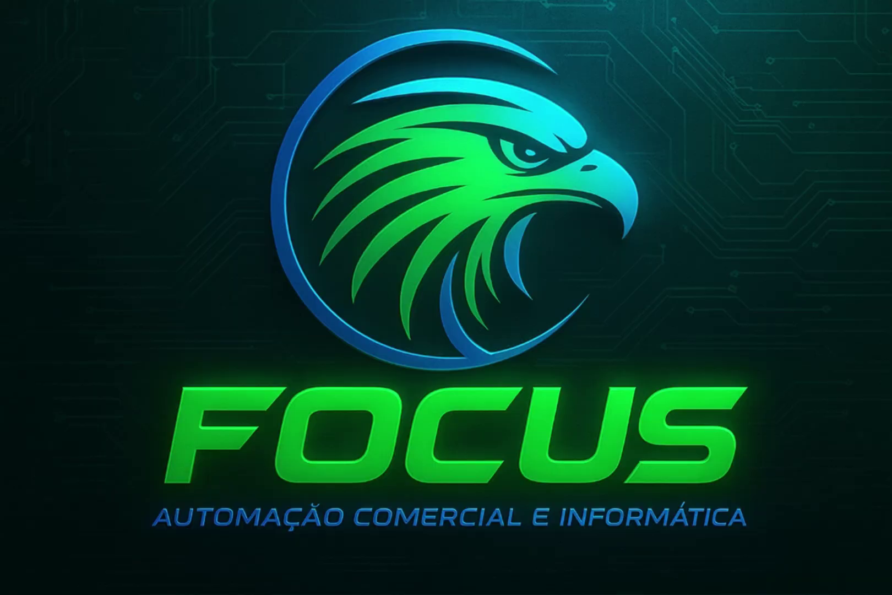